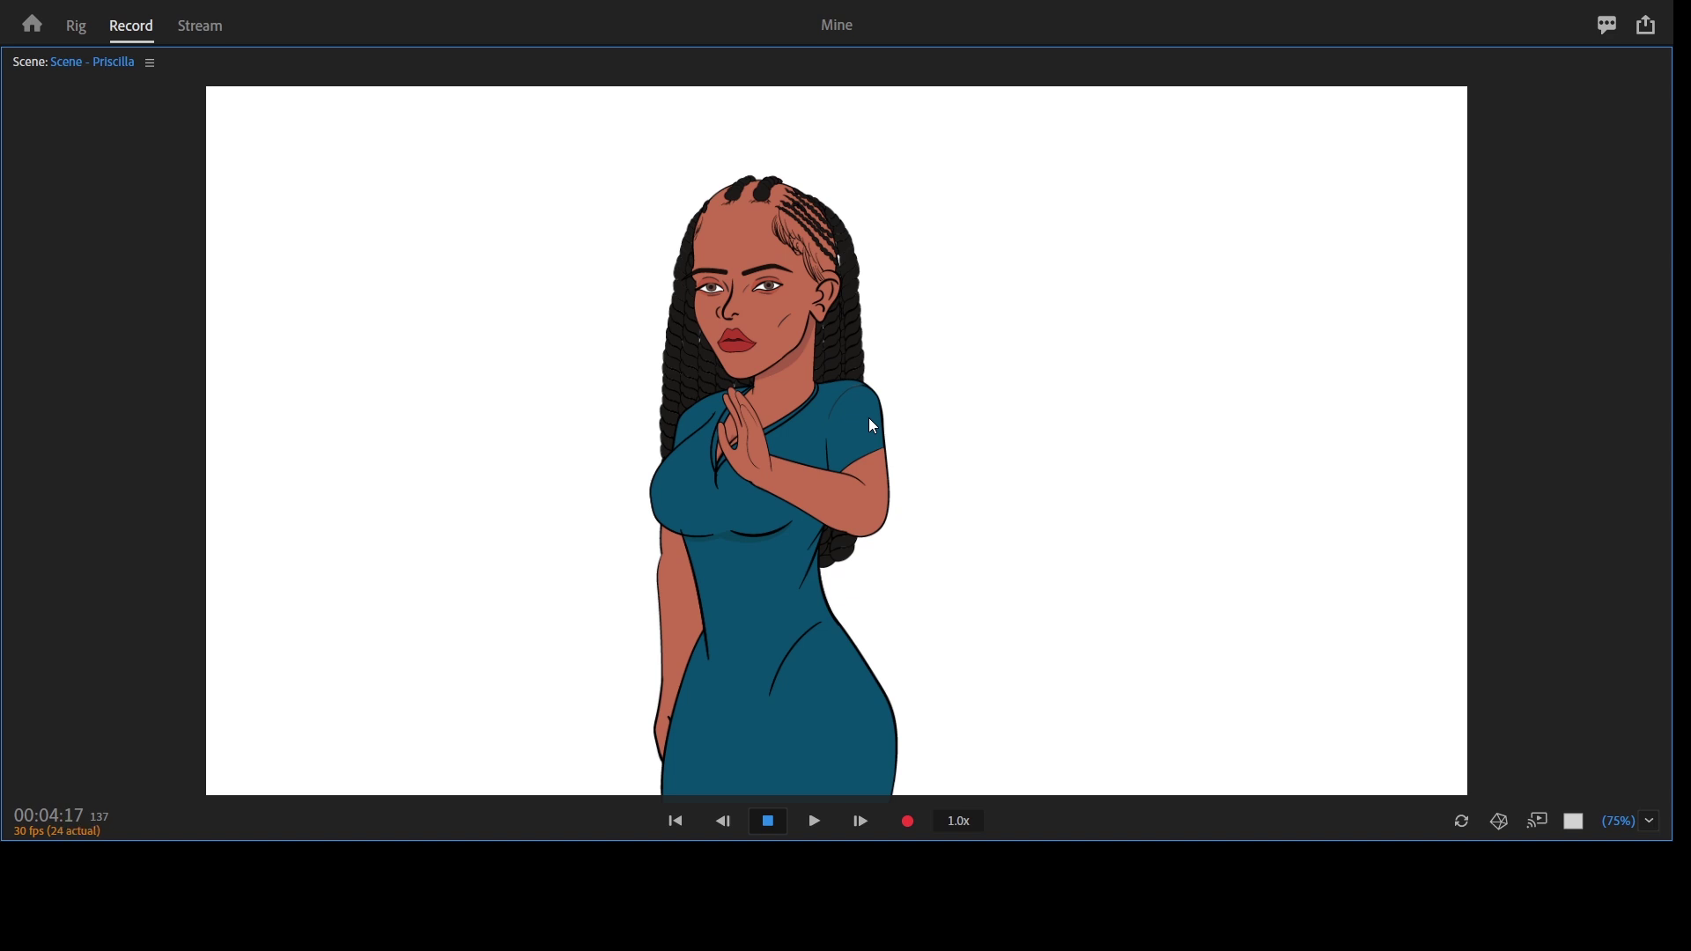
# Examine the Fixed and Draggable handles on the Shoulder layer in the puppet's rig
pyautogui.press('1')
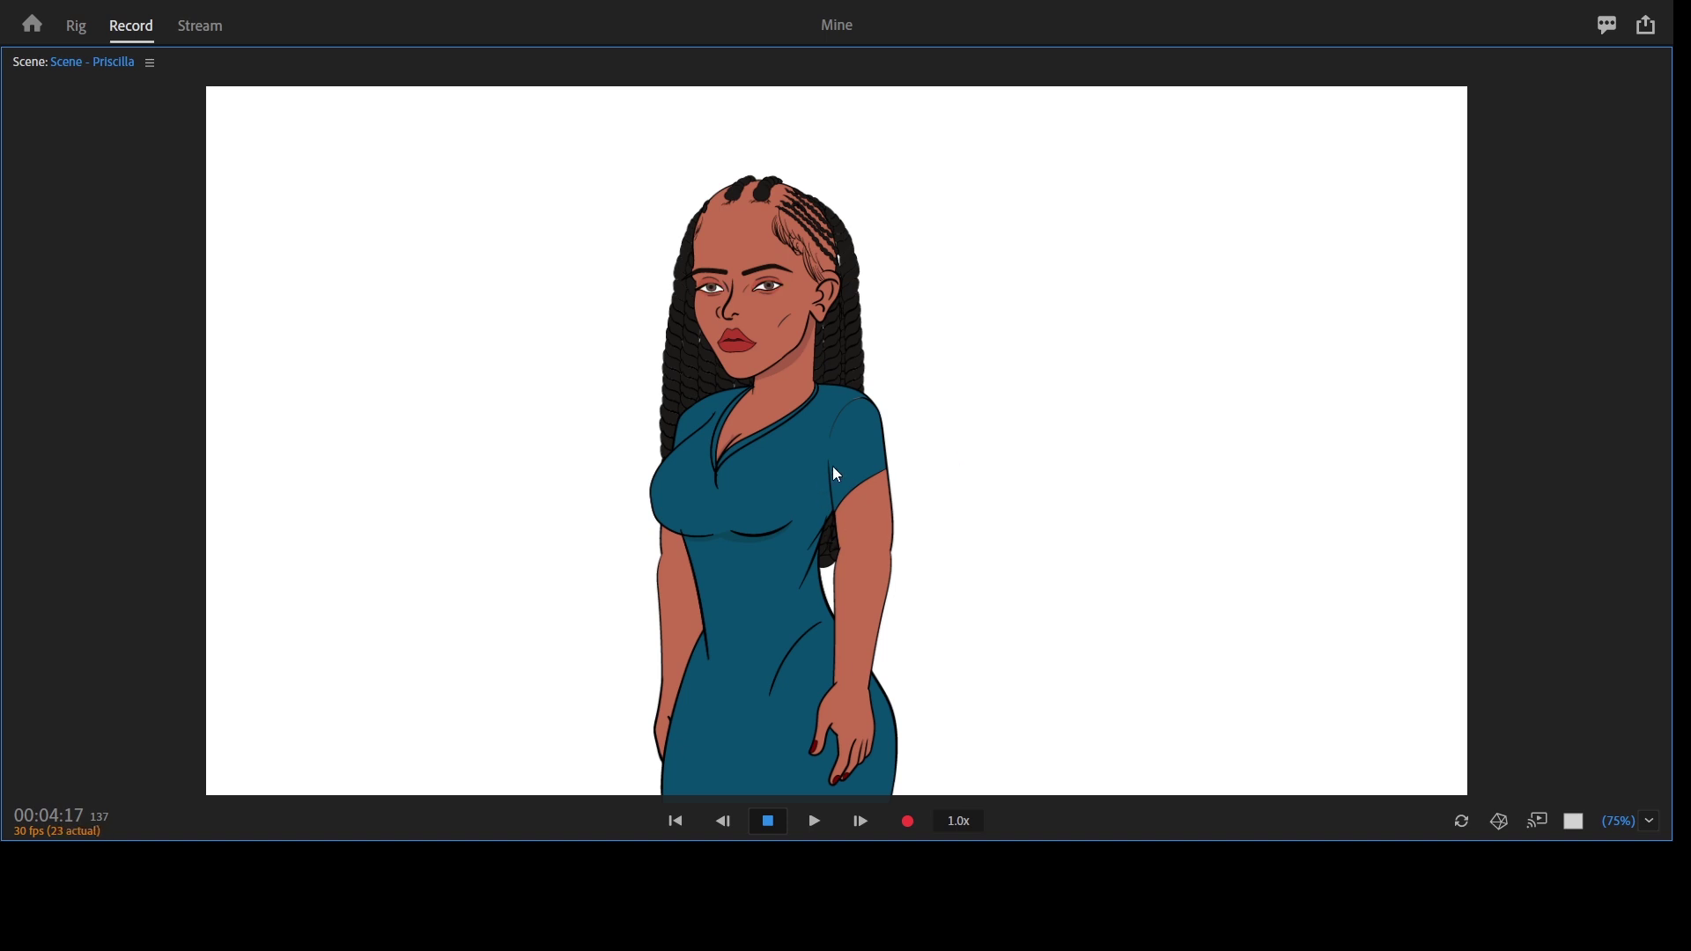
pyautogui.press('`')
pyautogui.click(75, 26)
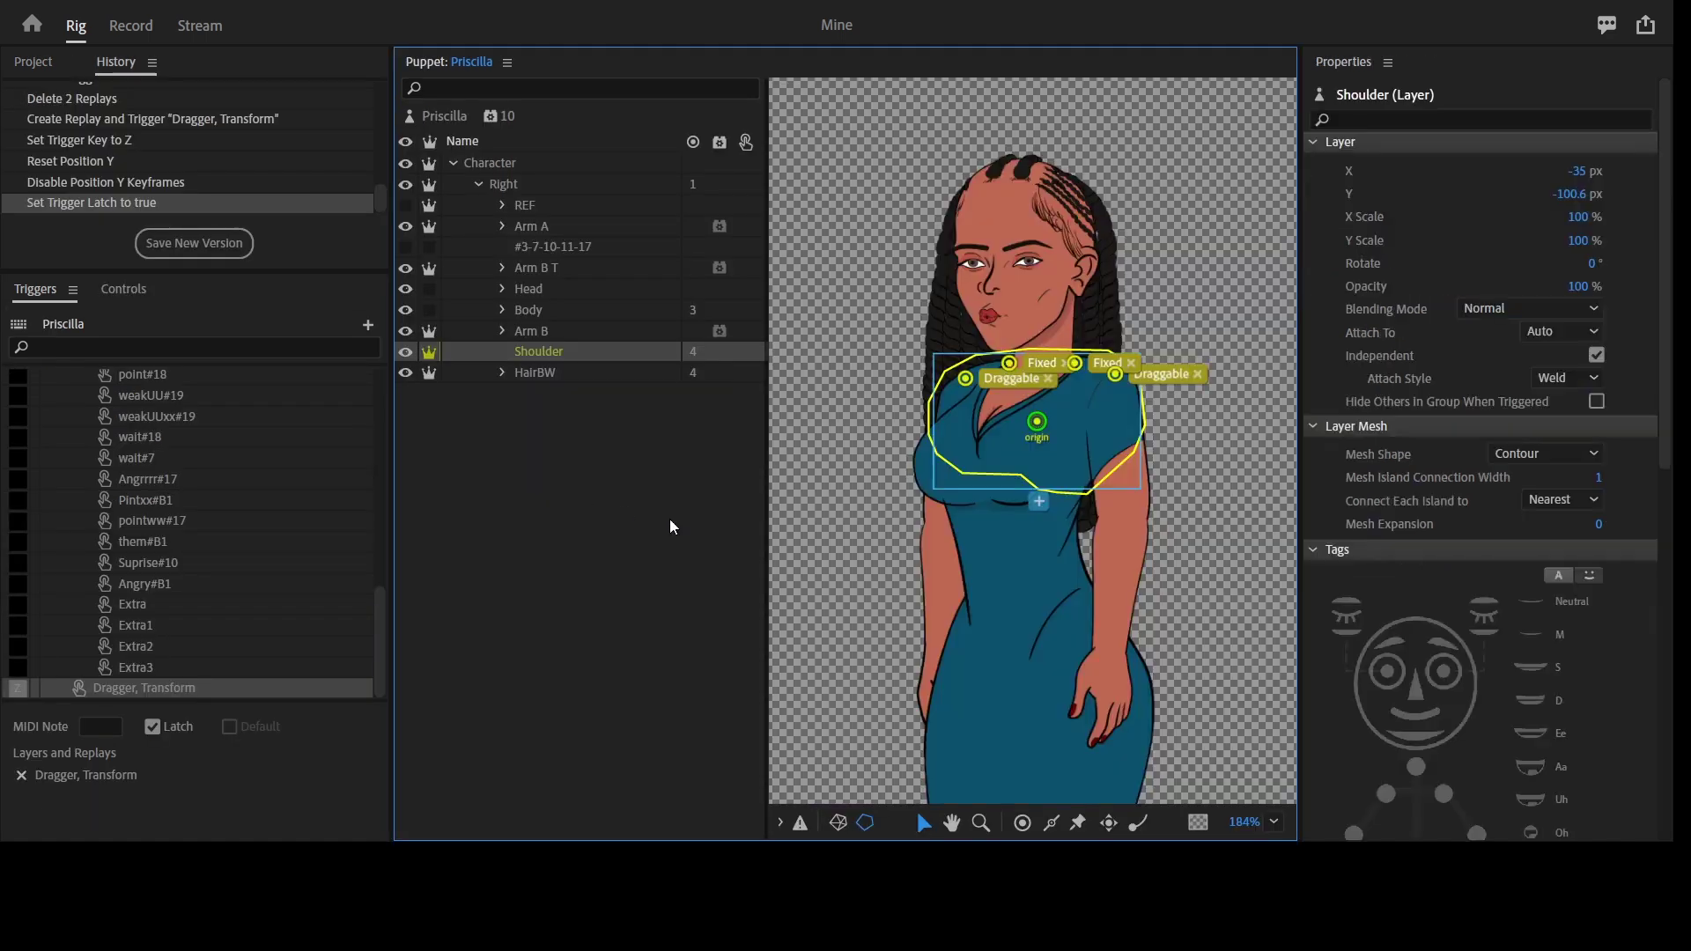
pyautogui.click(581, 407)
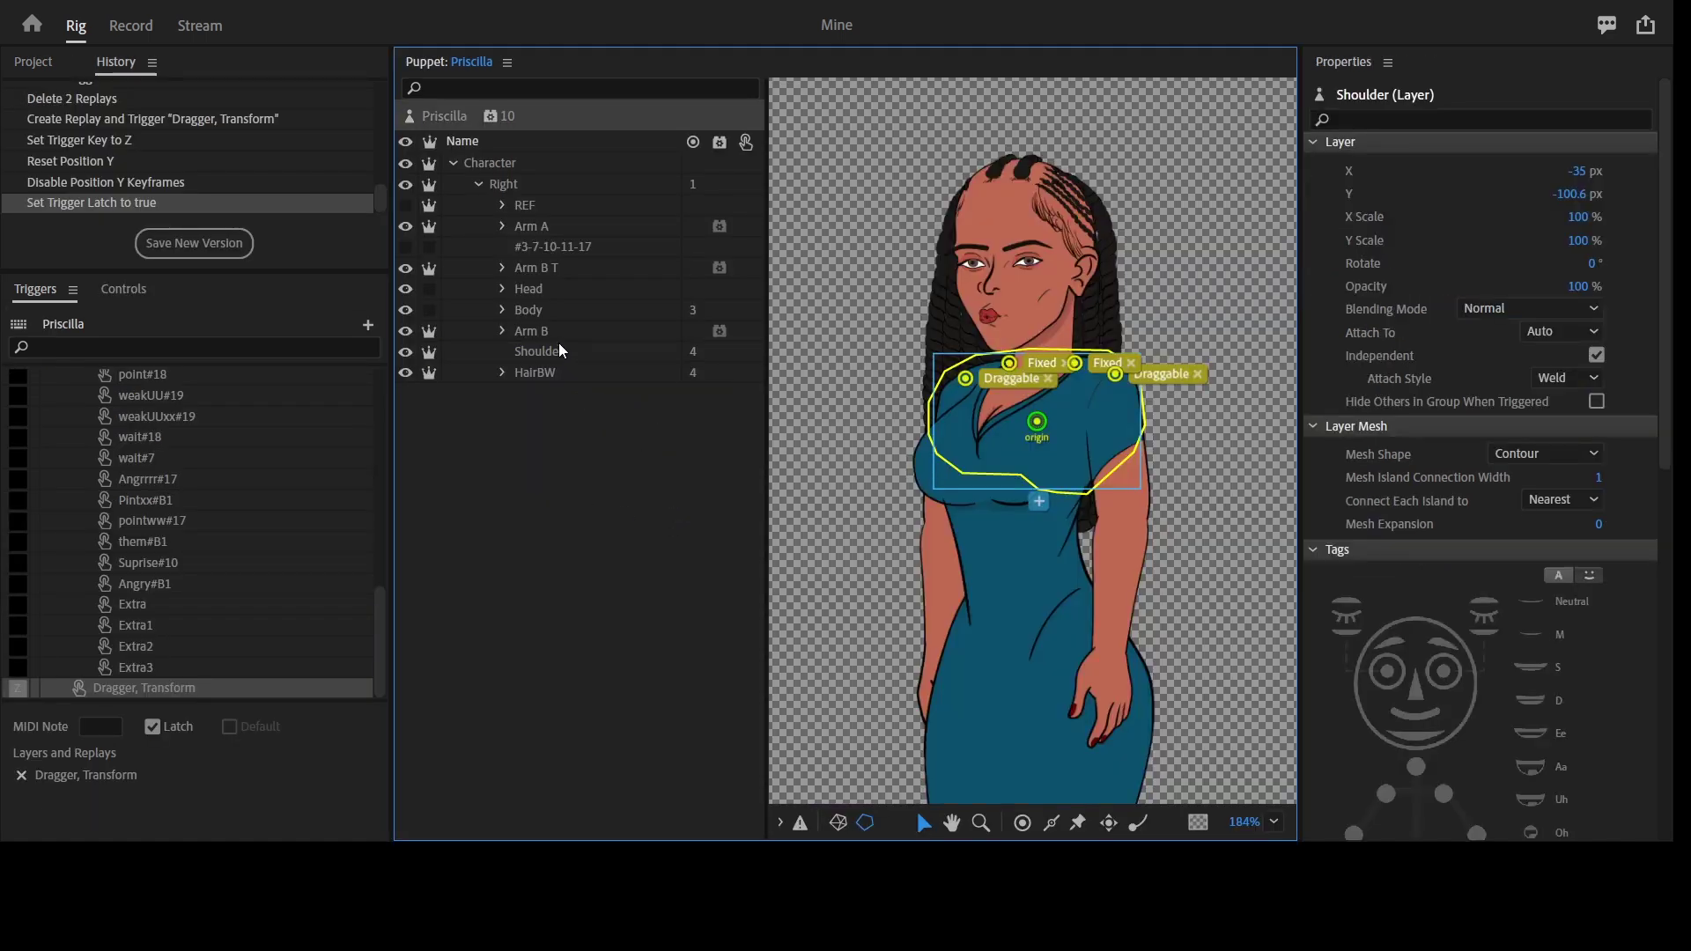
pyautogui.click(568, 356)
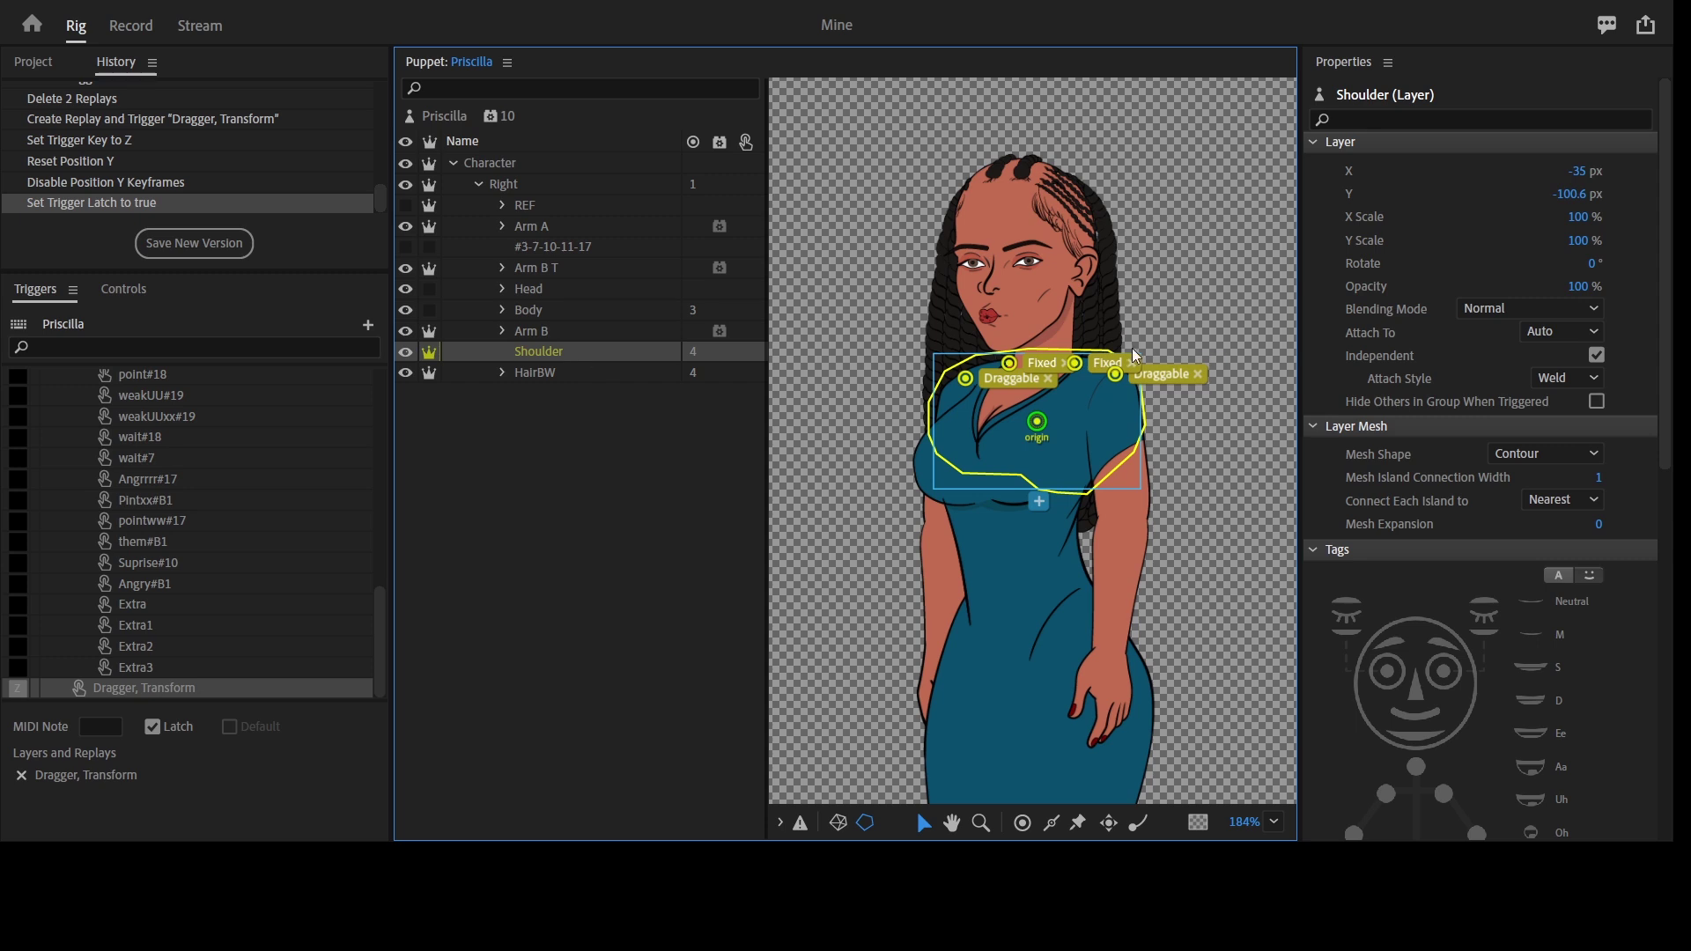
pyautogui.press('z')
pyautogui.click(1063, 363)
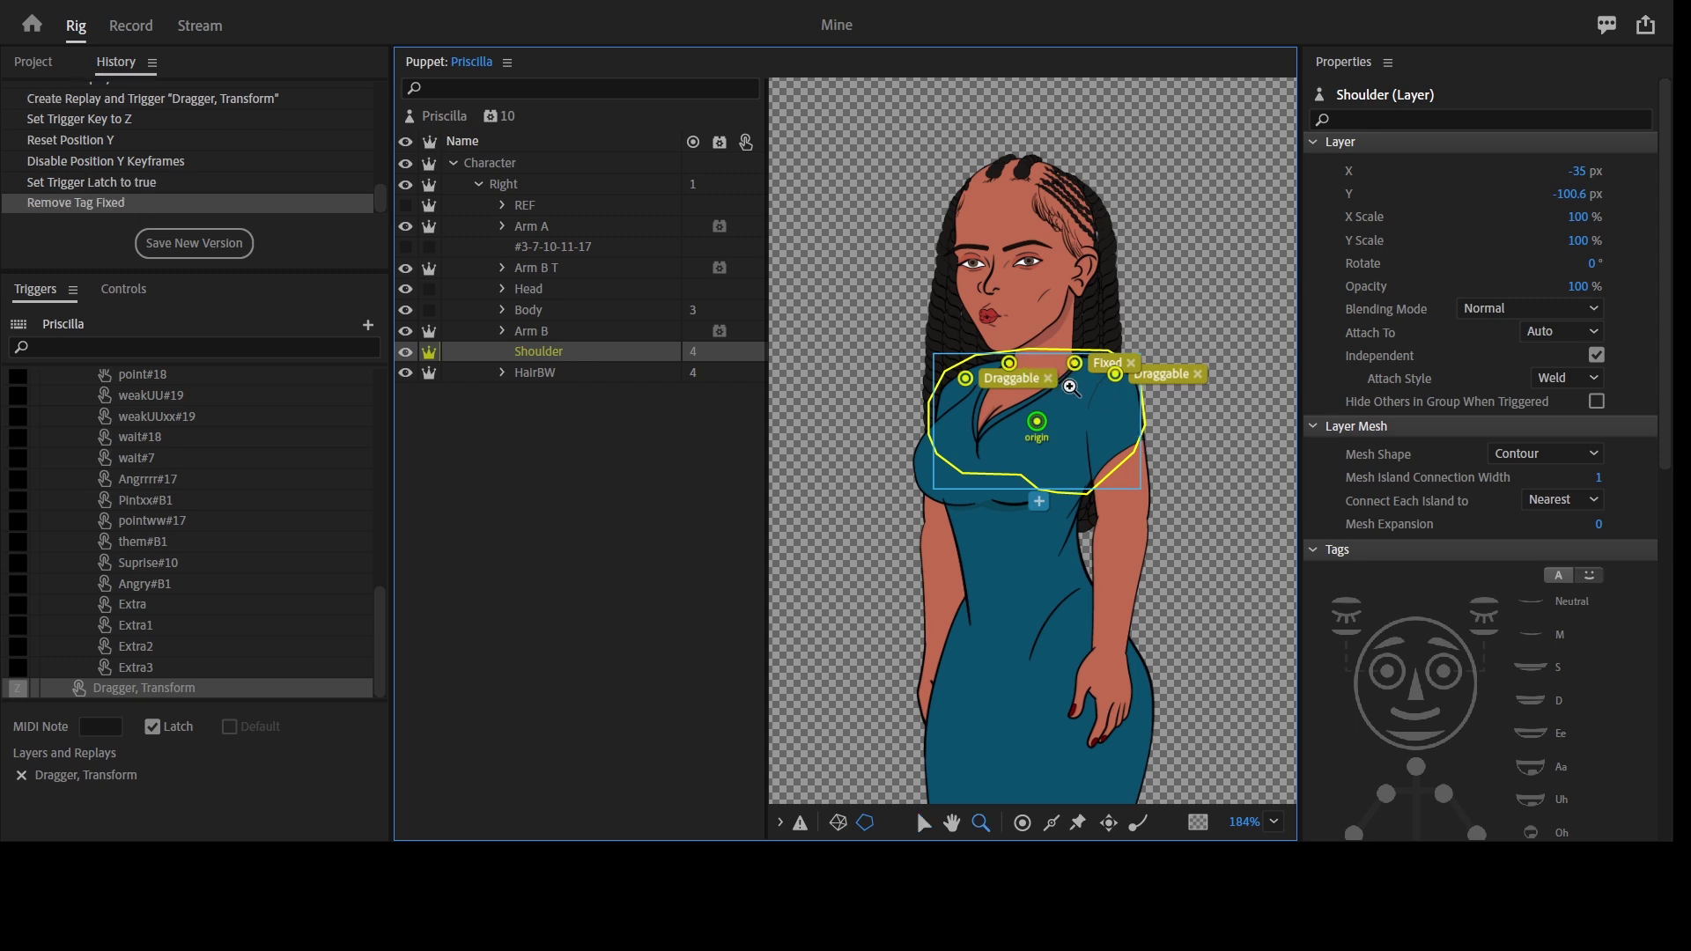
pyautogui.hotkey('ctrl', 'z')
pyautogui.scroll(3, 1070, 387)
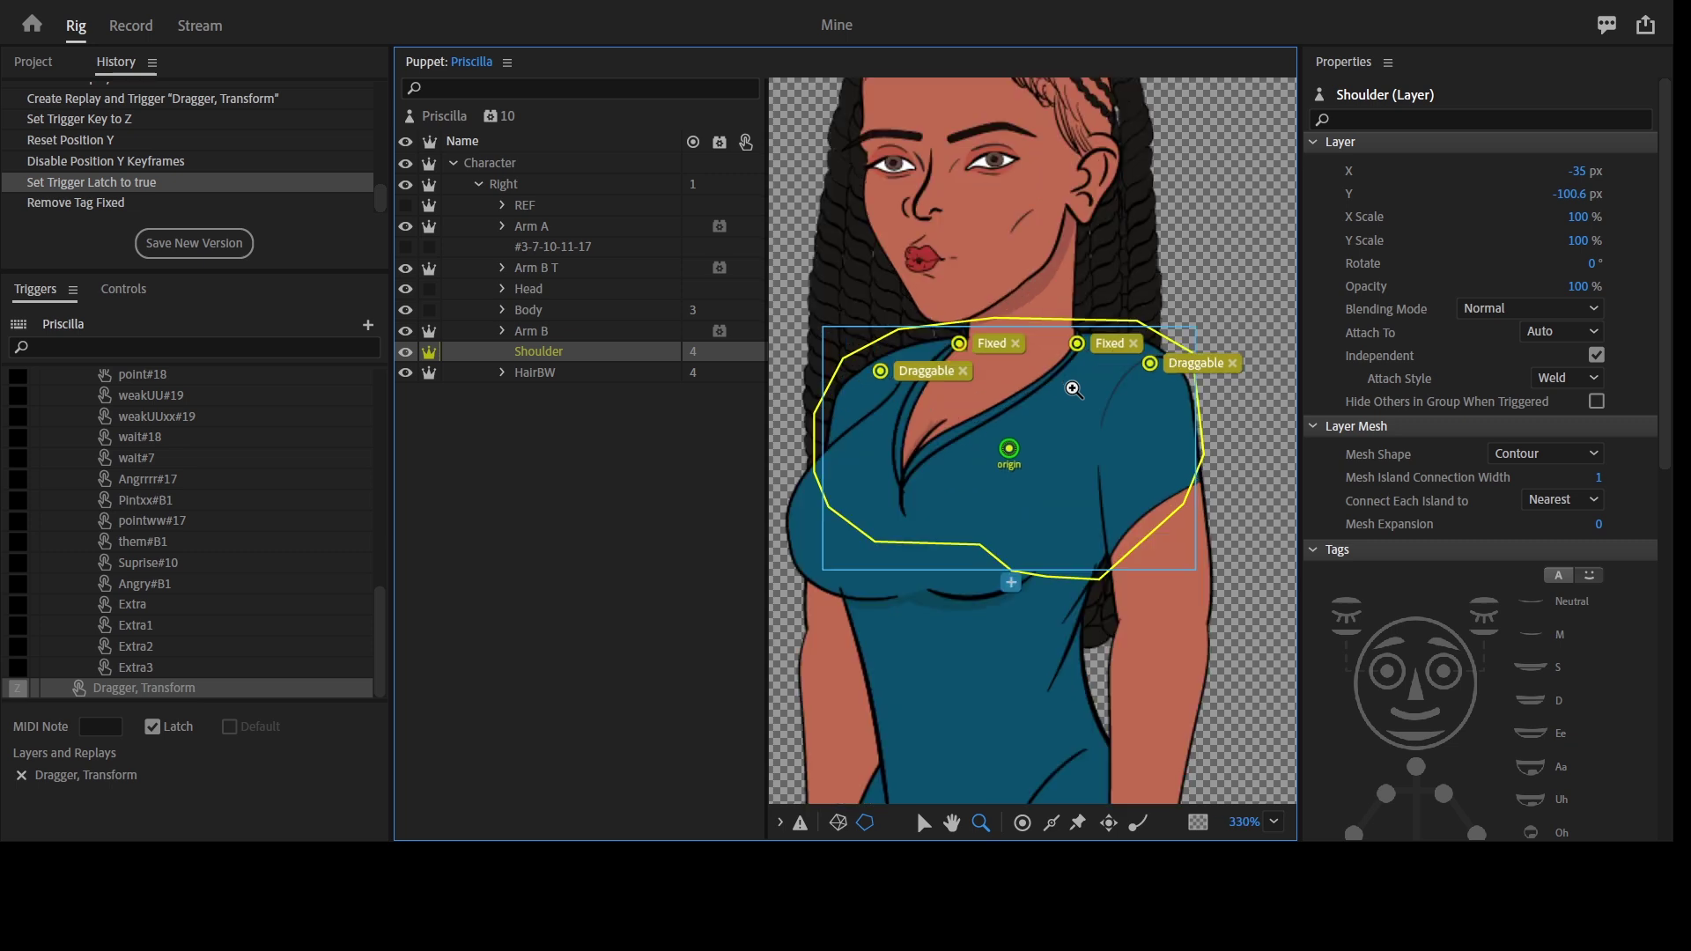
pyautogui.moveTo(1082, 397); pyautogui.dragTo(1104, 406)
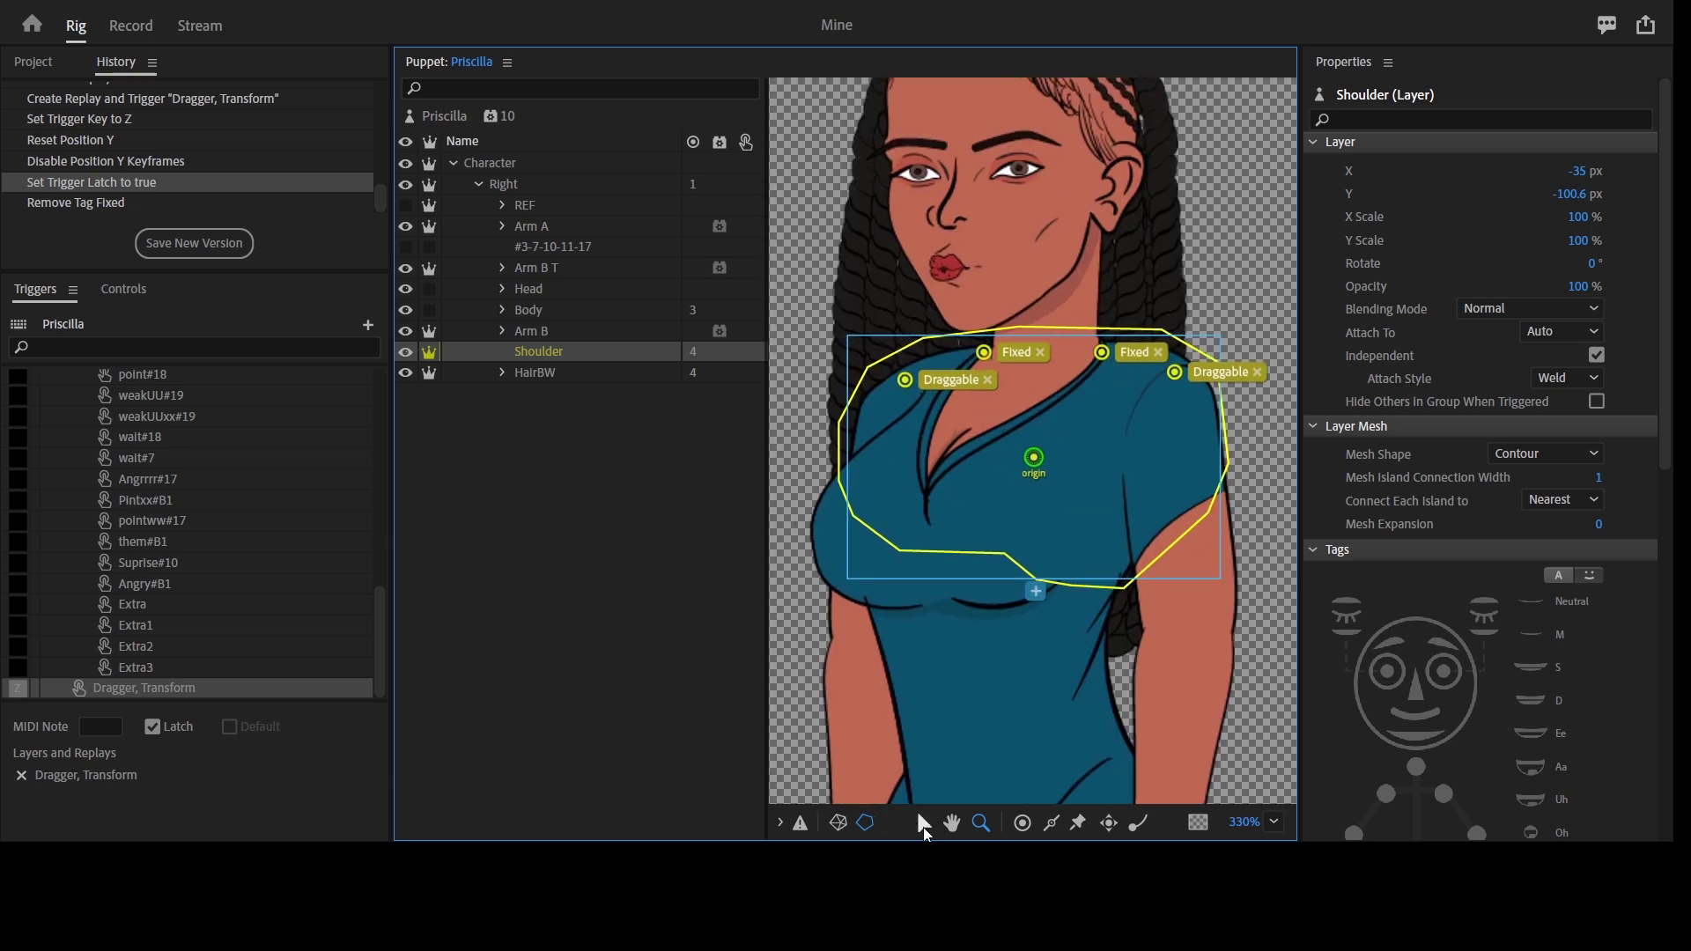
pyautogui.click(923, 823)
# Examine the Transform behavior and its parameters on the Arm A layer
pyautogui.click(547, 377)
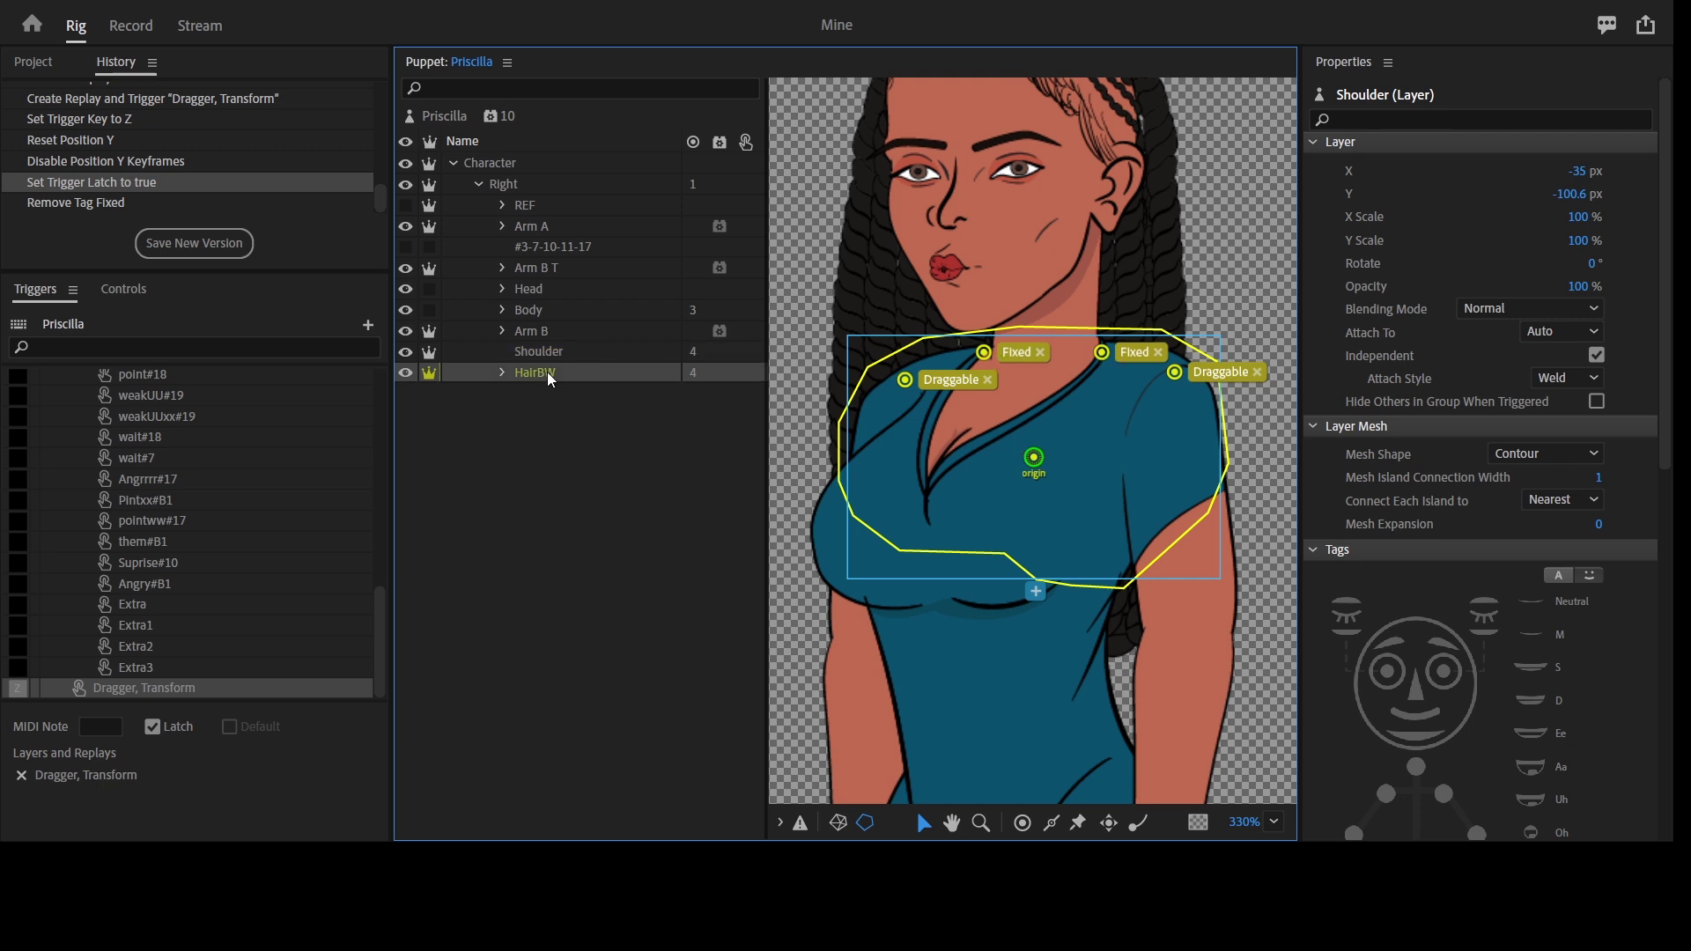
pyautogui.click(551, 234)
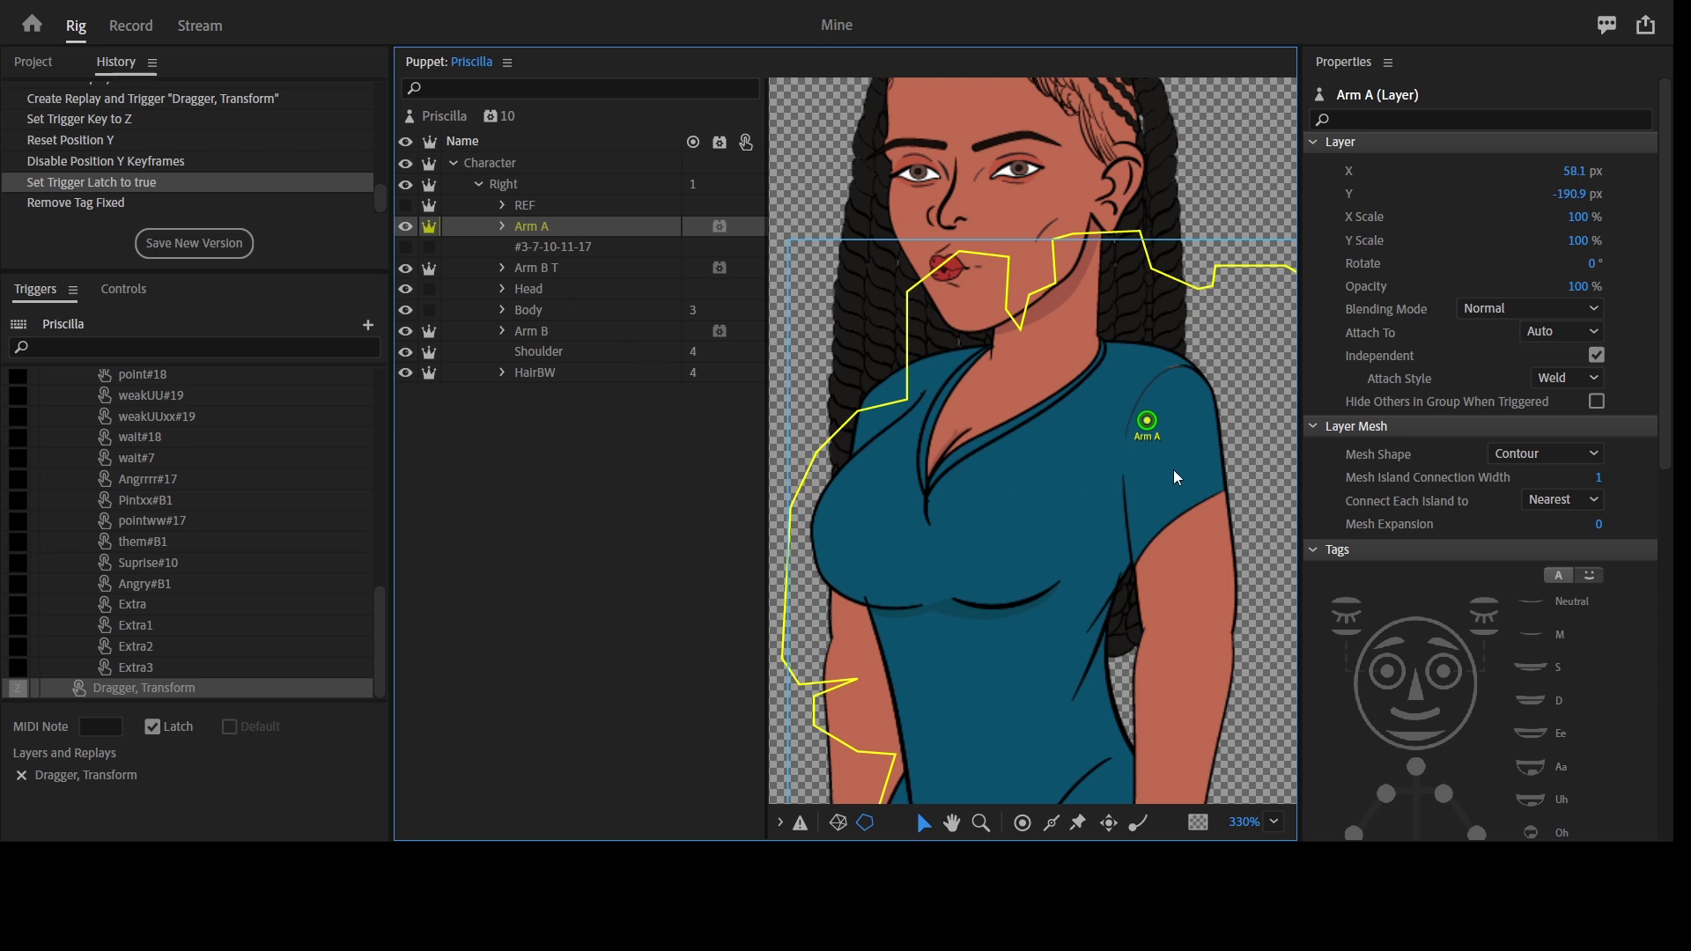
pyautogui.press('z')
pyautogui.keyDown('alt'); pyautogui.click(1155, 466); pyautogui.keyUp('alt')
pyautogui.keyDown('alt'); pyautogui.click(1160, 531); pyautogui.keyUp('alt')
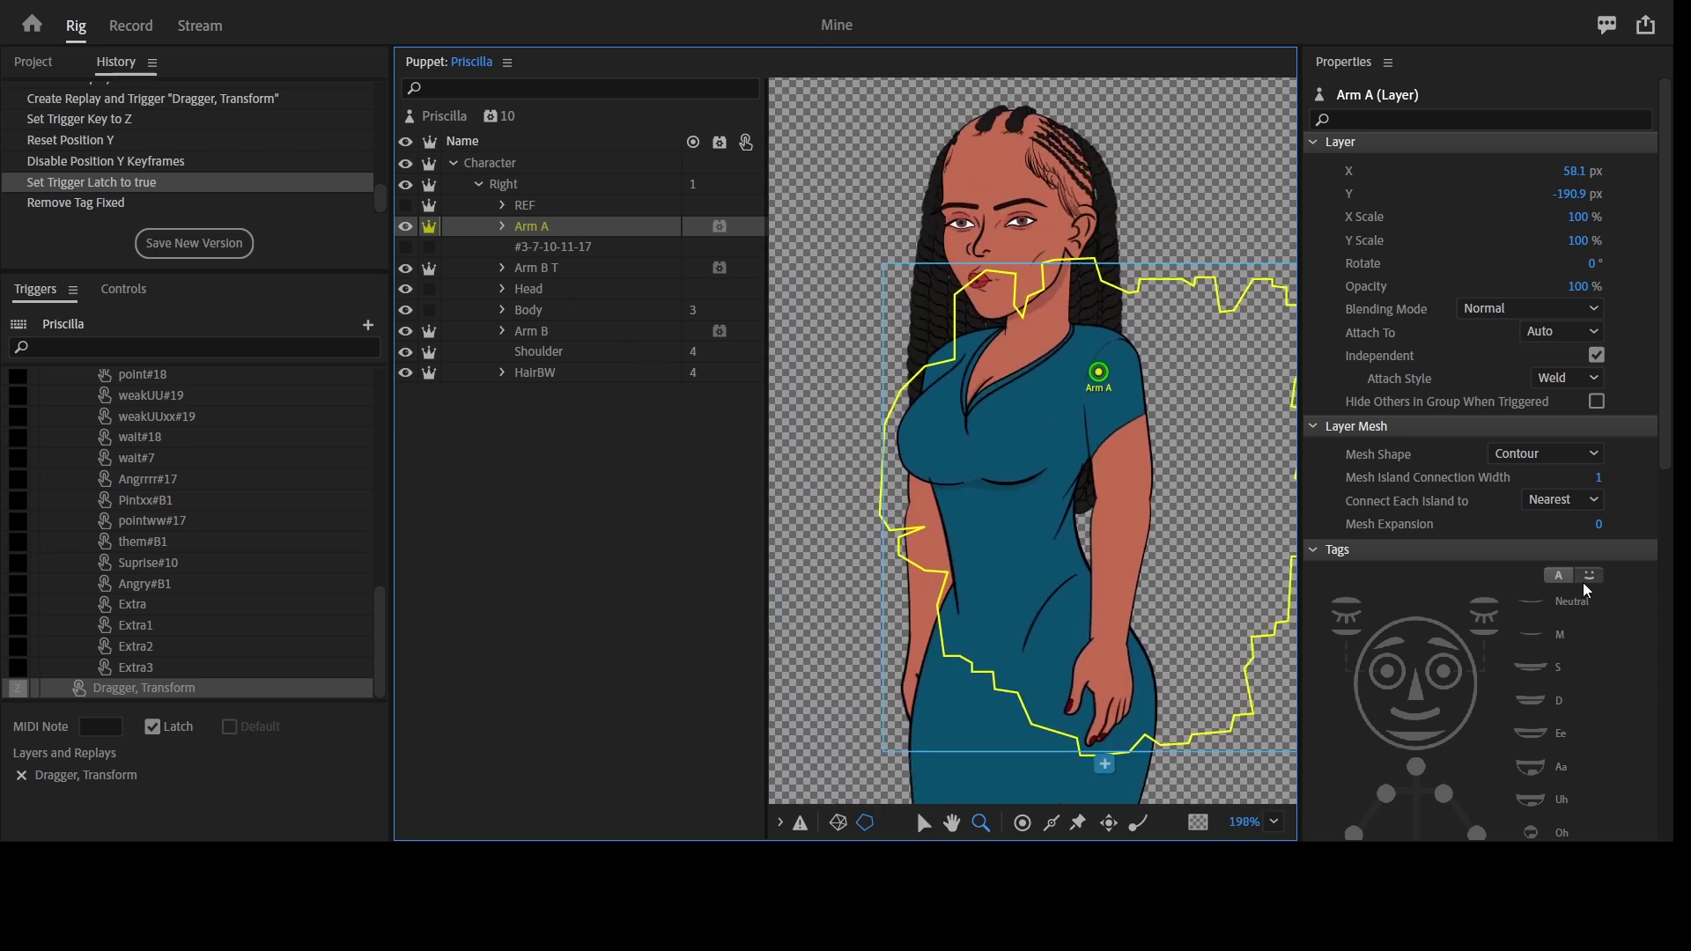
pyautogui.click(1663, 559)
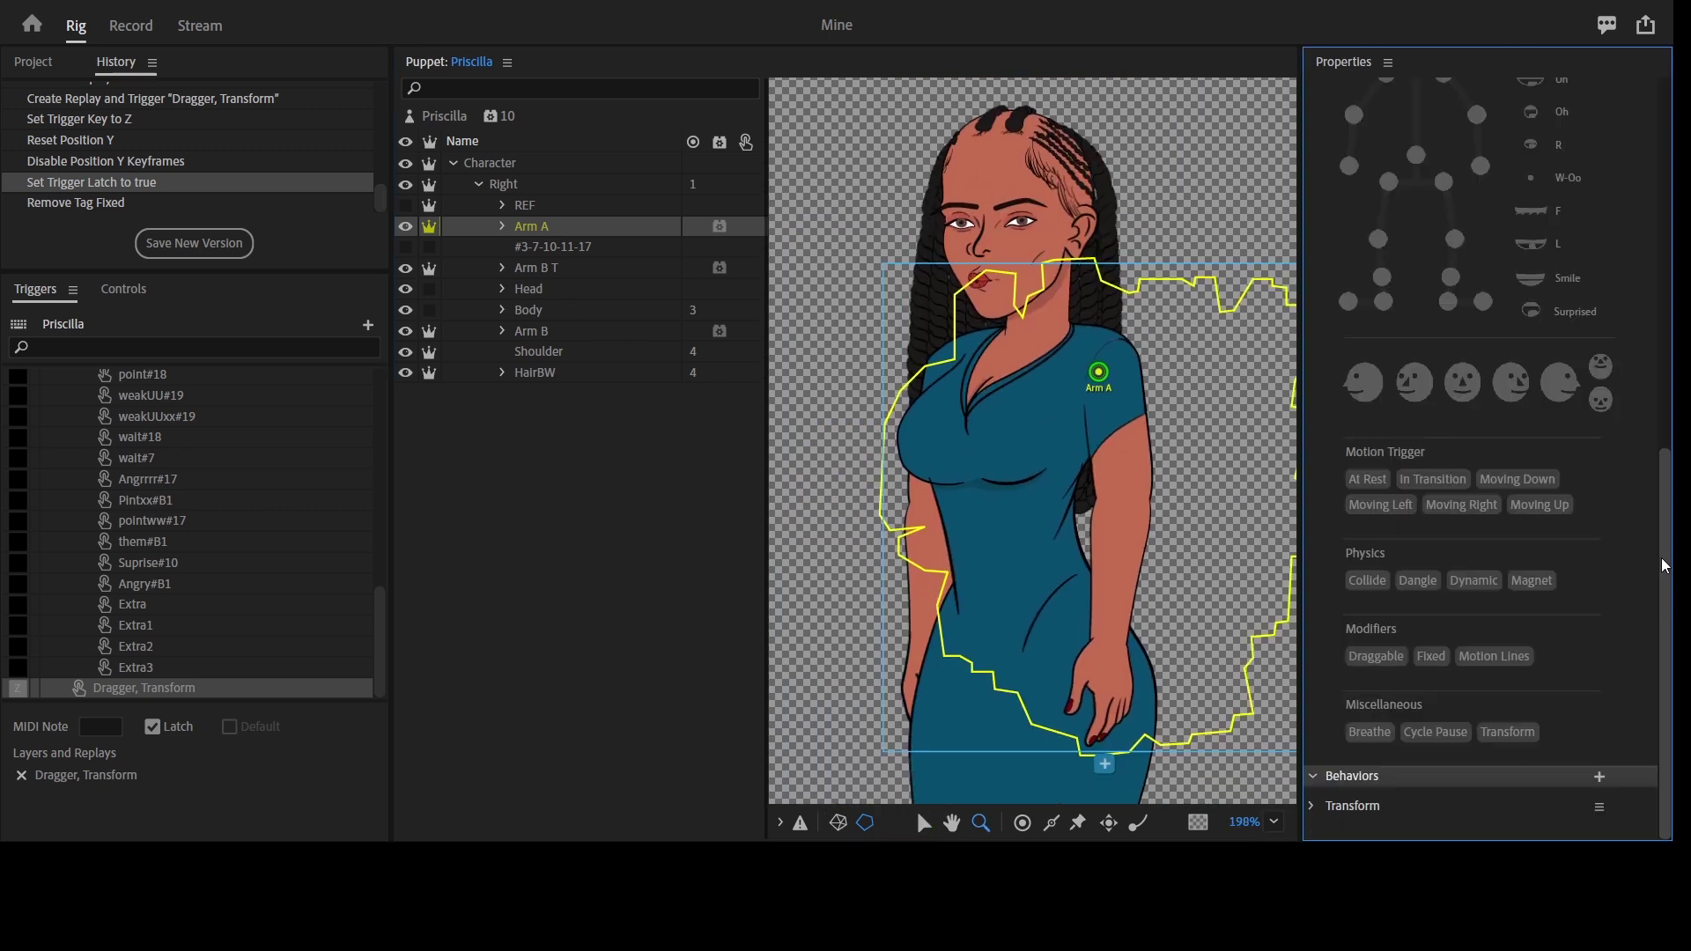
pyautogui.click(1314, 807)
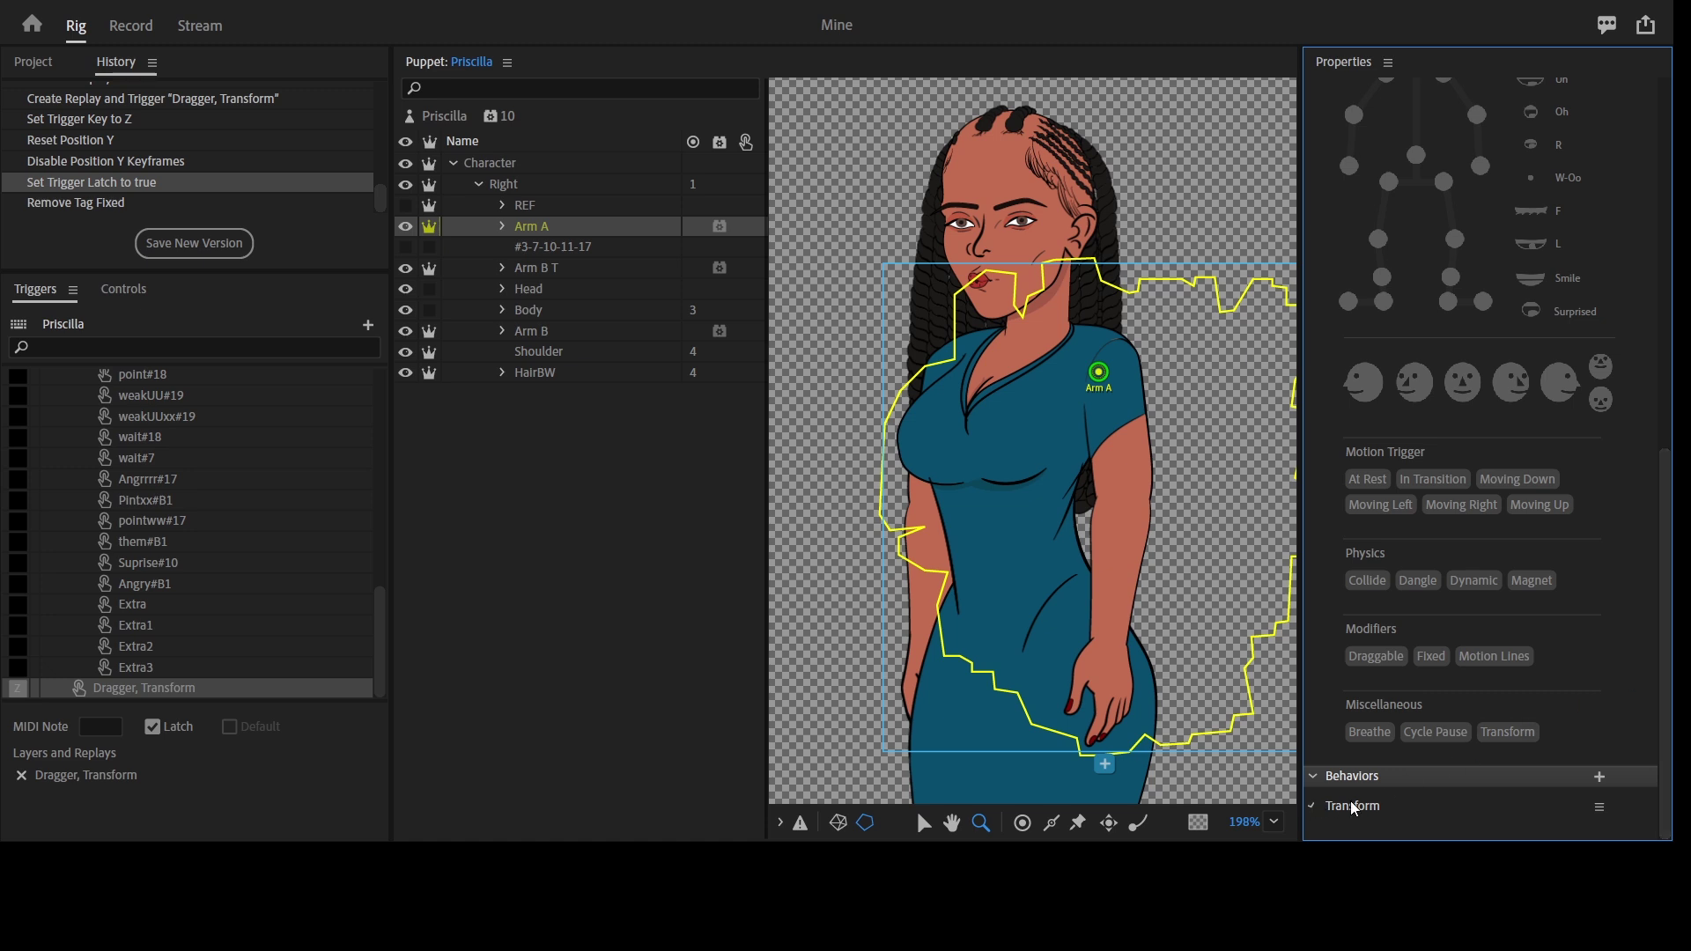
pyautogui.click(1667, 737)
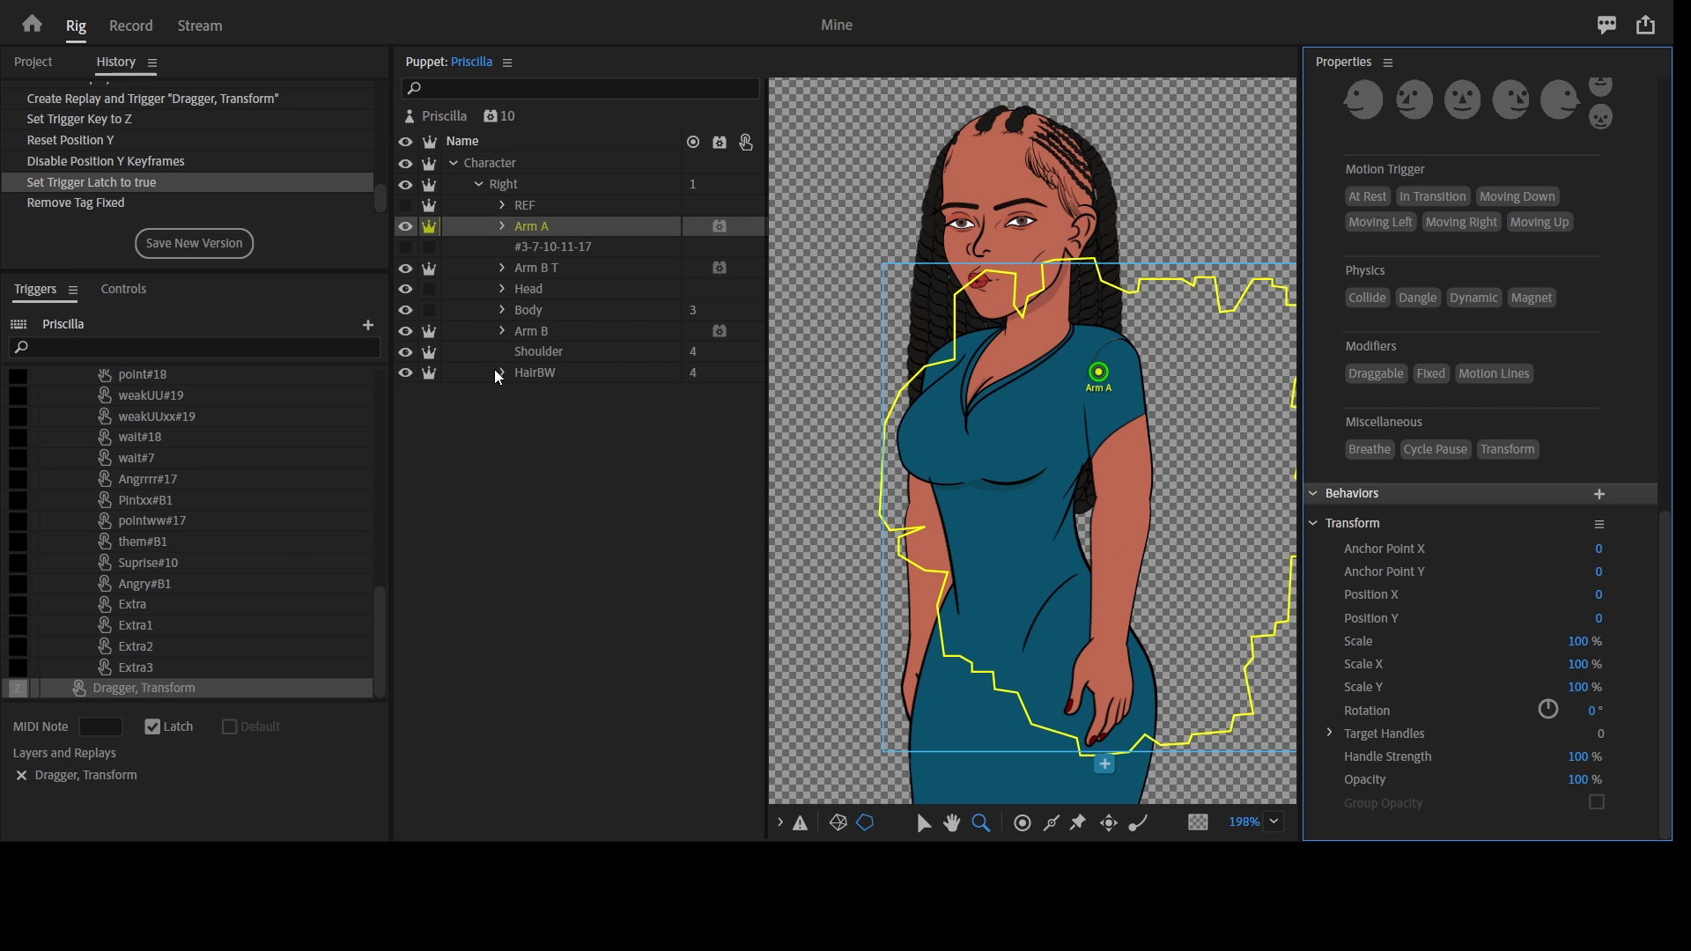
# Check the Arm B and Arm B T layers for a Transform behavior and view its parameters
pyautogui.click(555, 334)
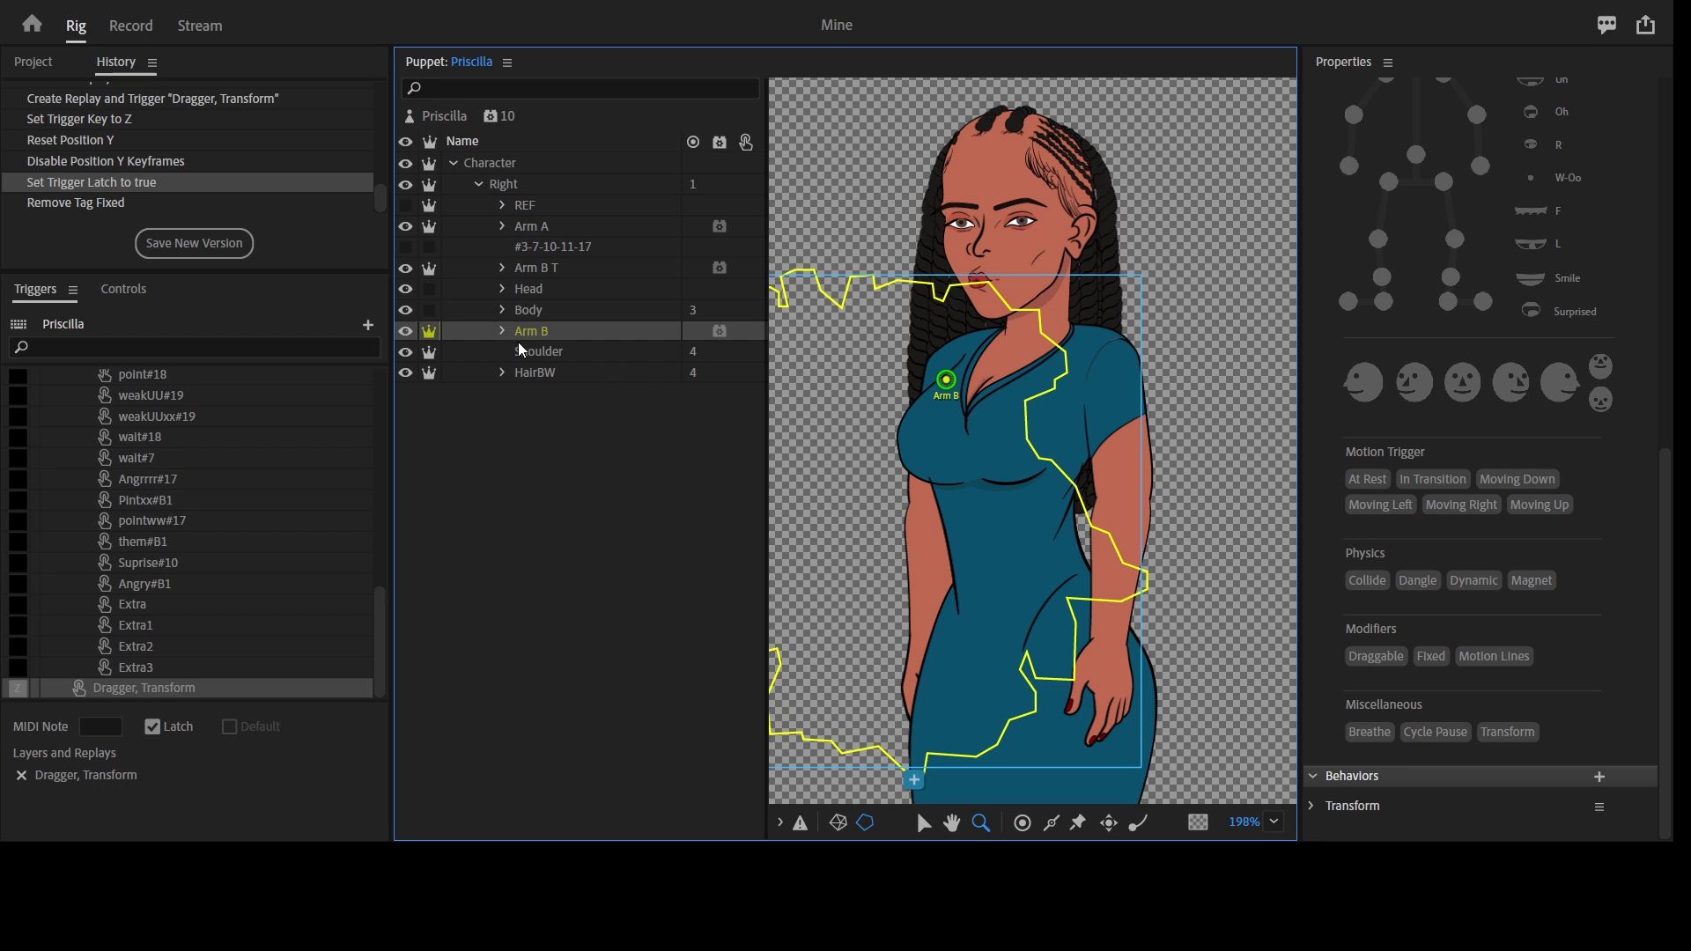
pyautogui.click(552, 358)
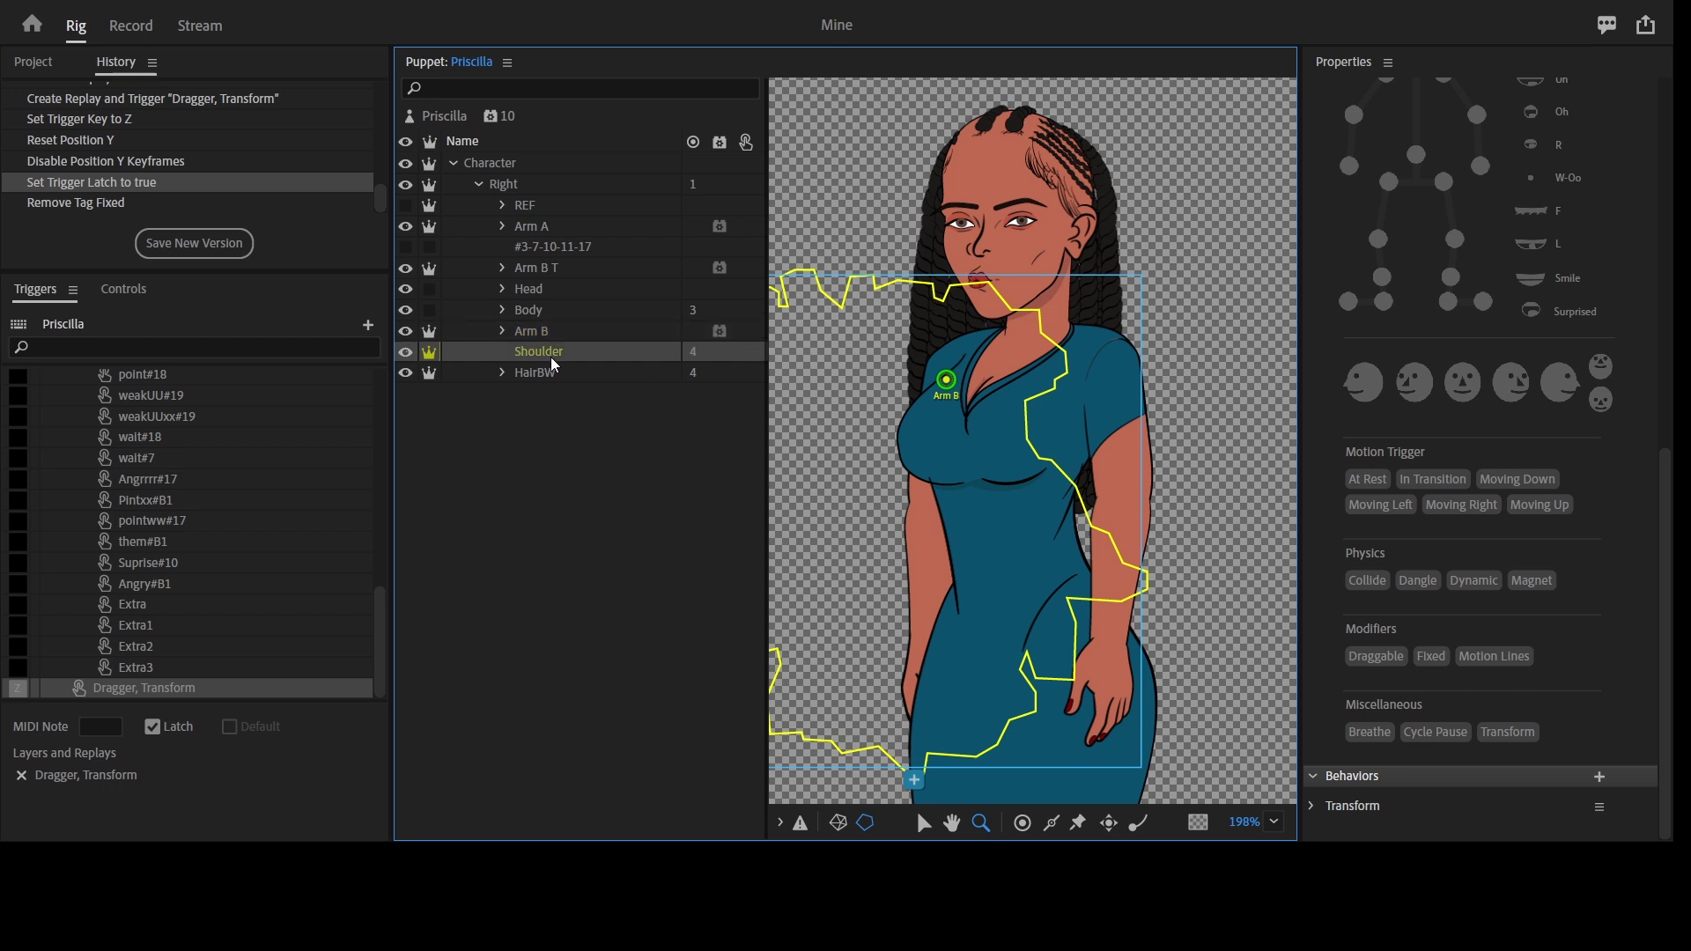
pyautogui.click(560, 277)
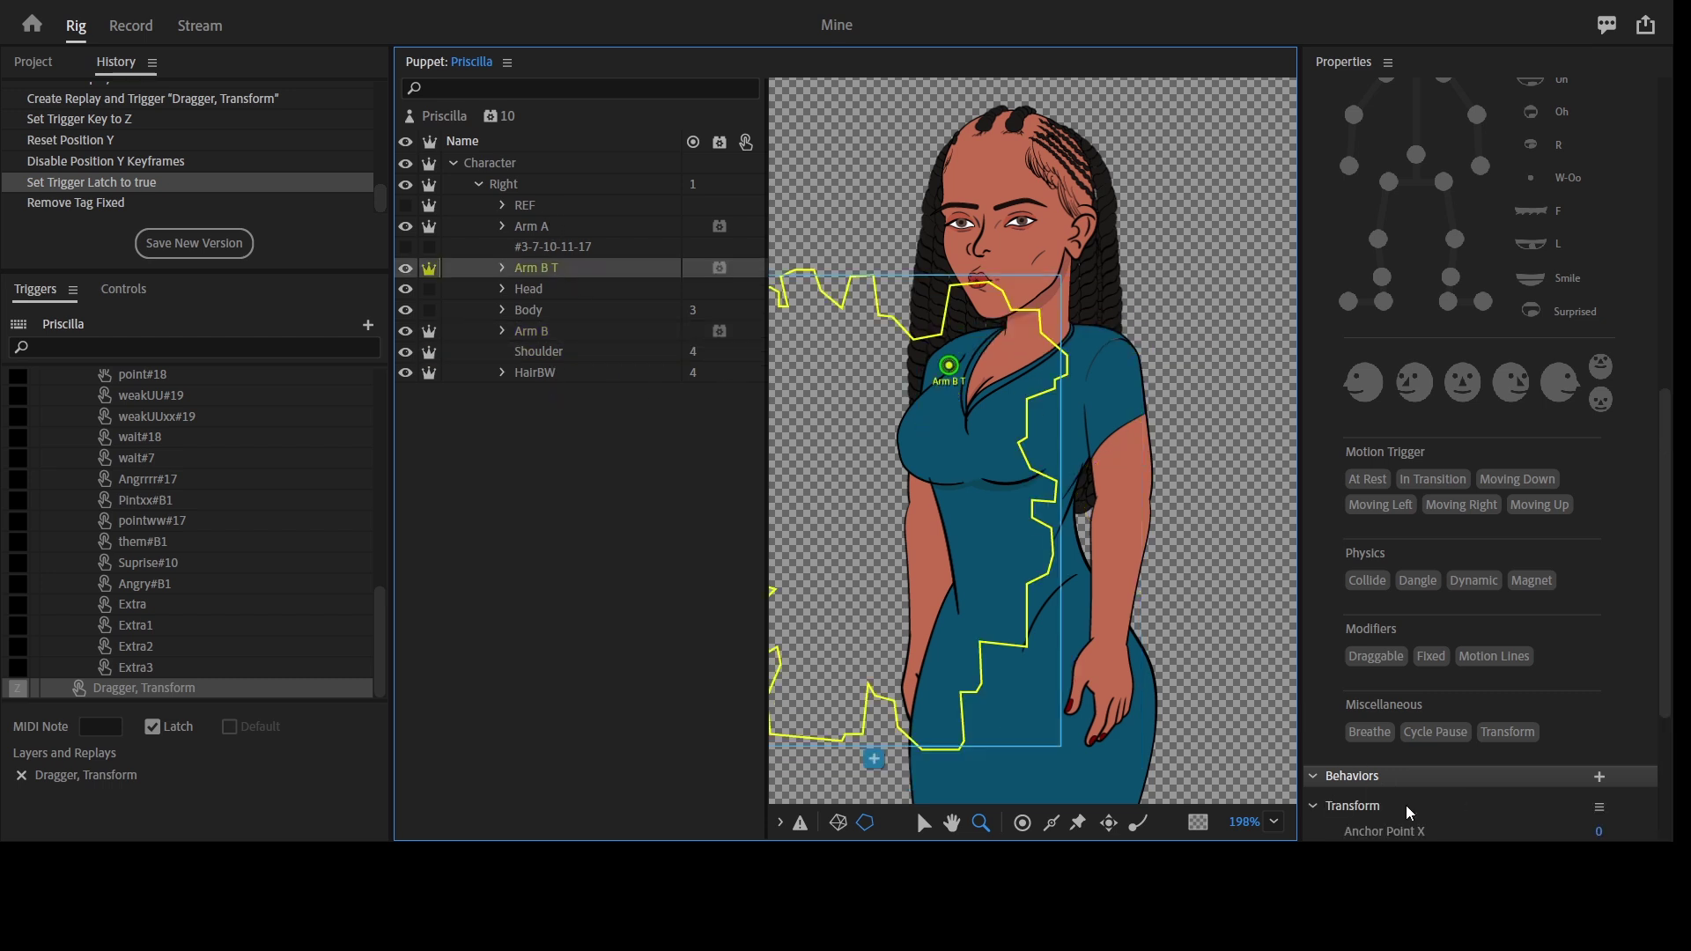
pyautogui.scroll(-3, 1400, 812)
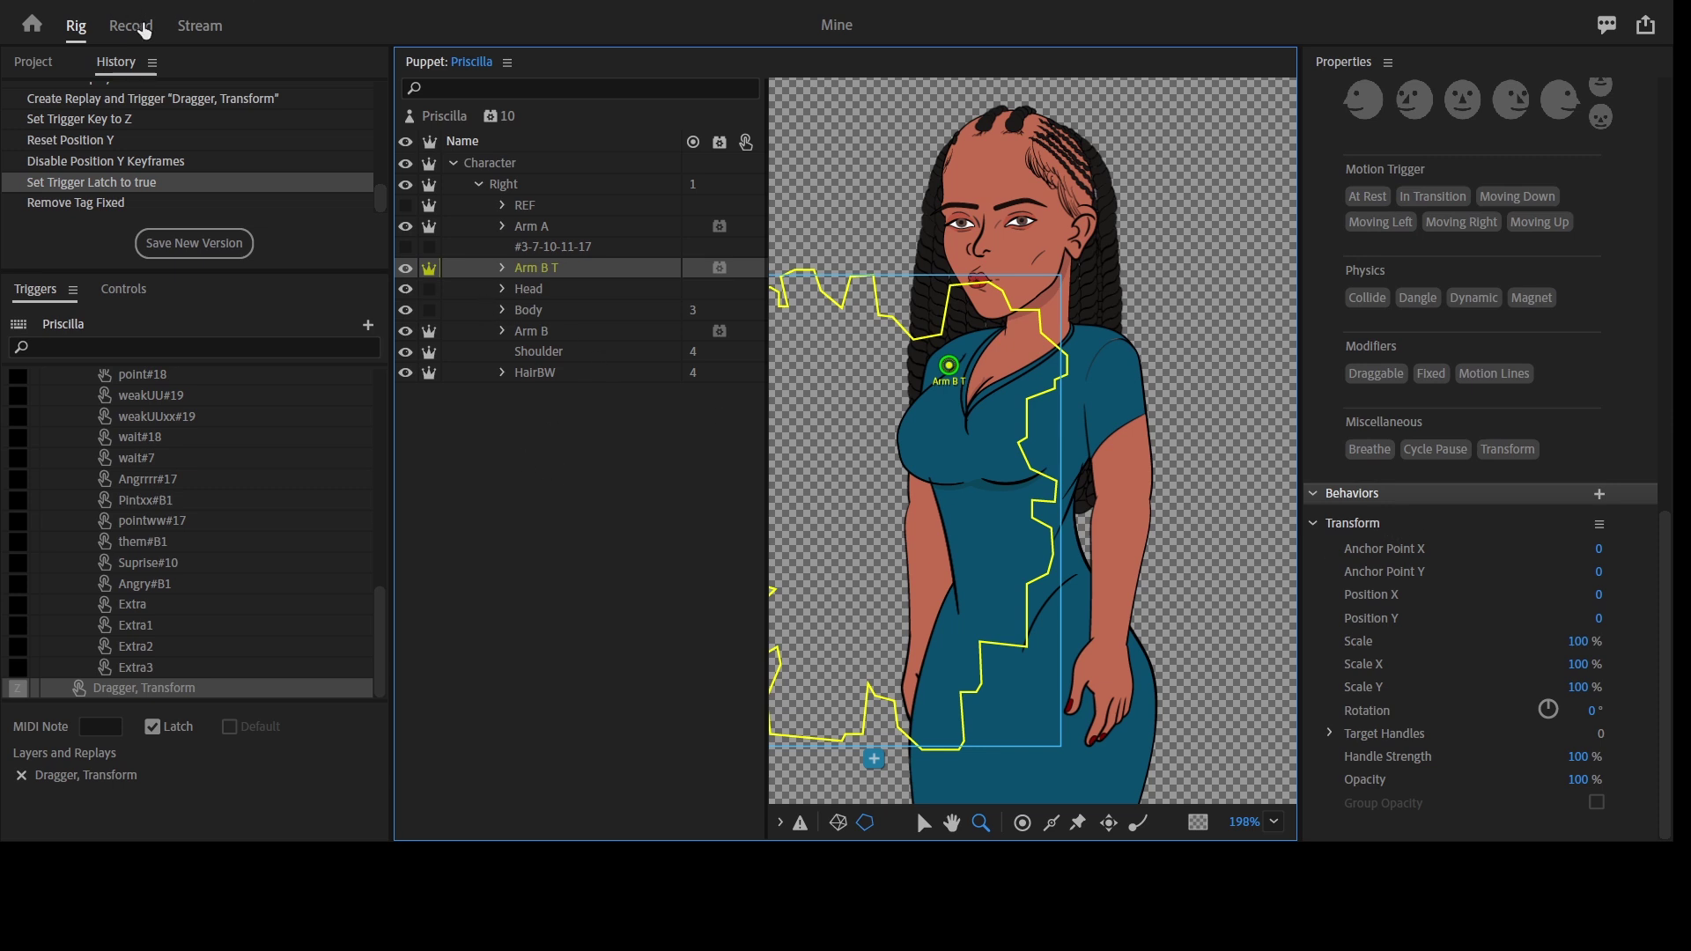
# In the recording timeline, review the Draggable handle and Arm A Position Y takes, and move the playhead to frame 143
pyautogui.click(139, 26)
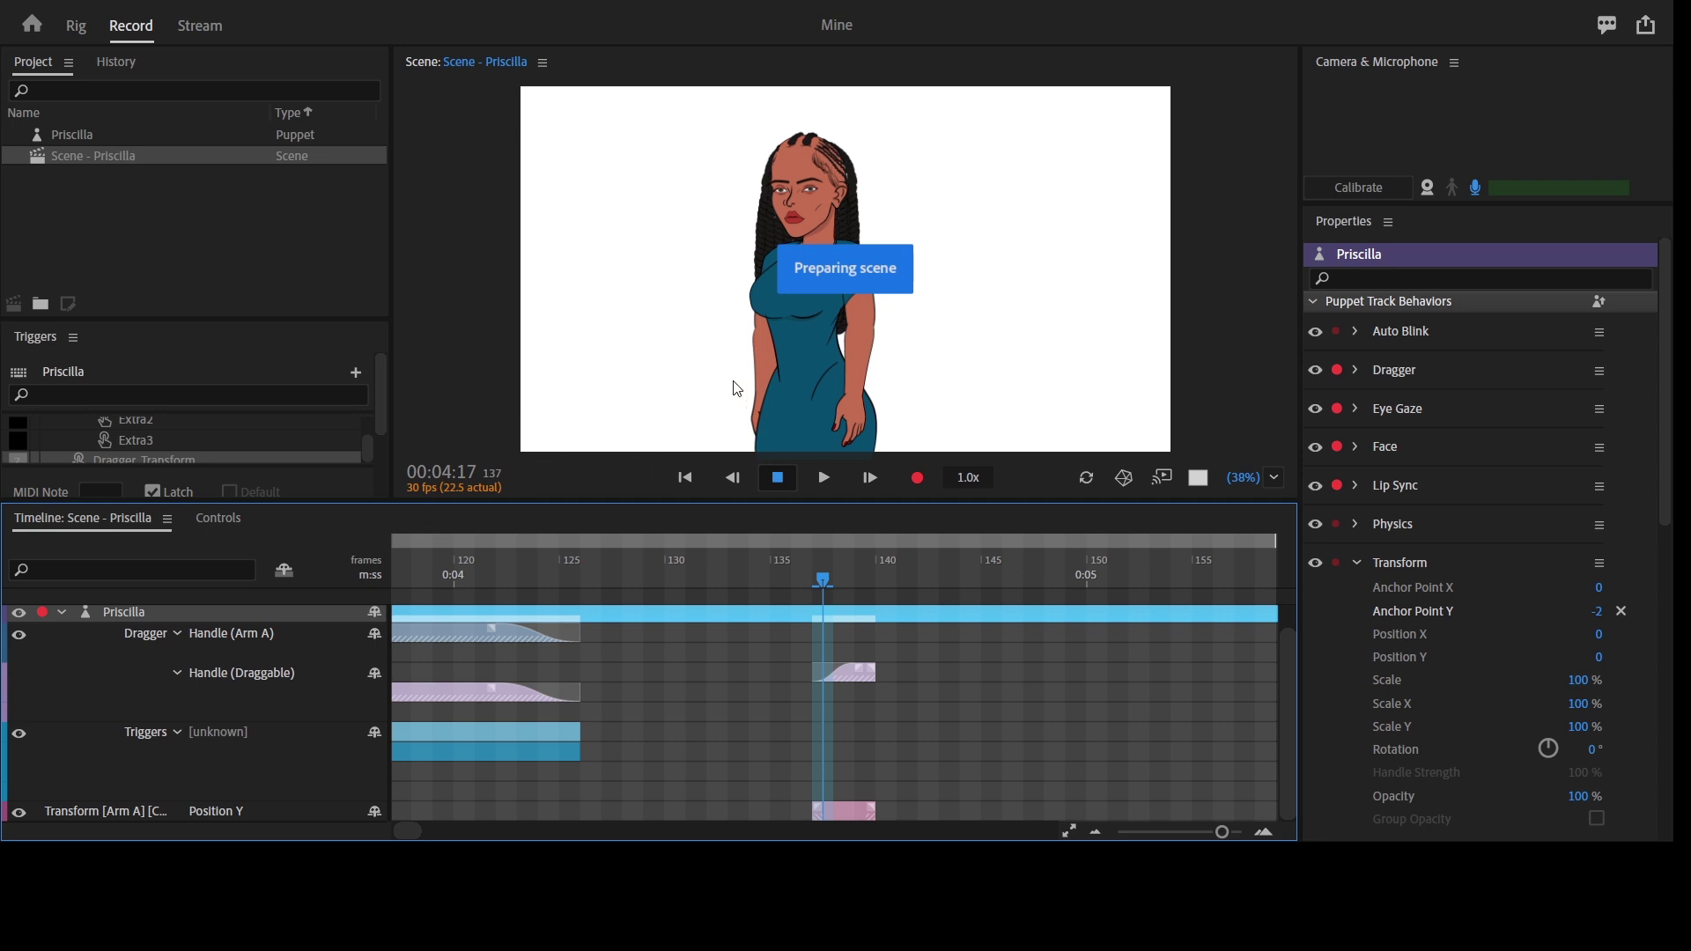
pyautogui.click(843, 678)
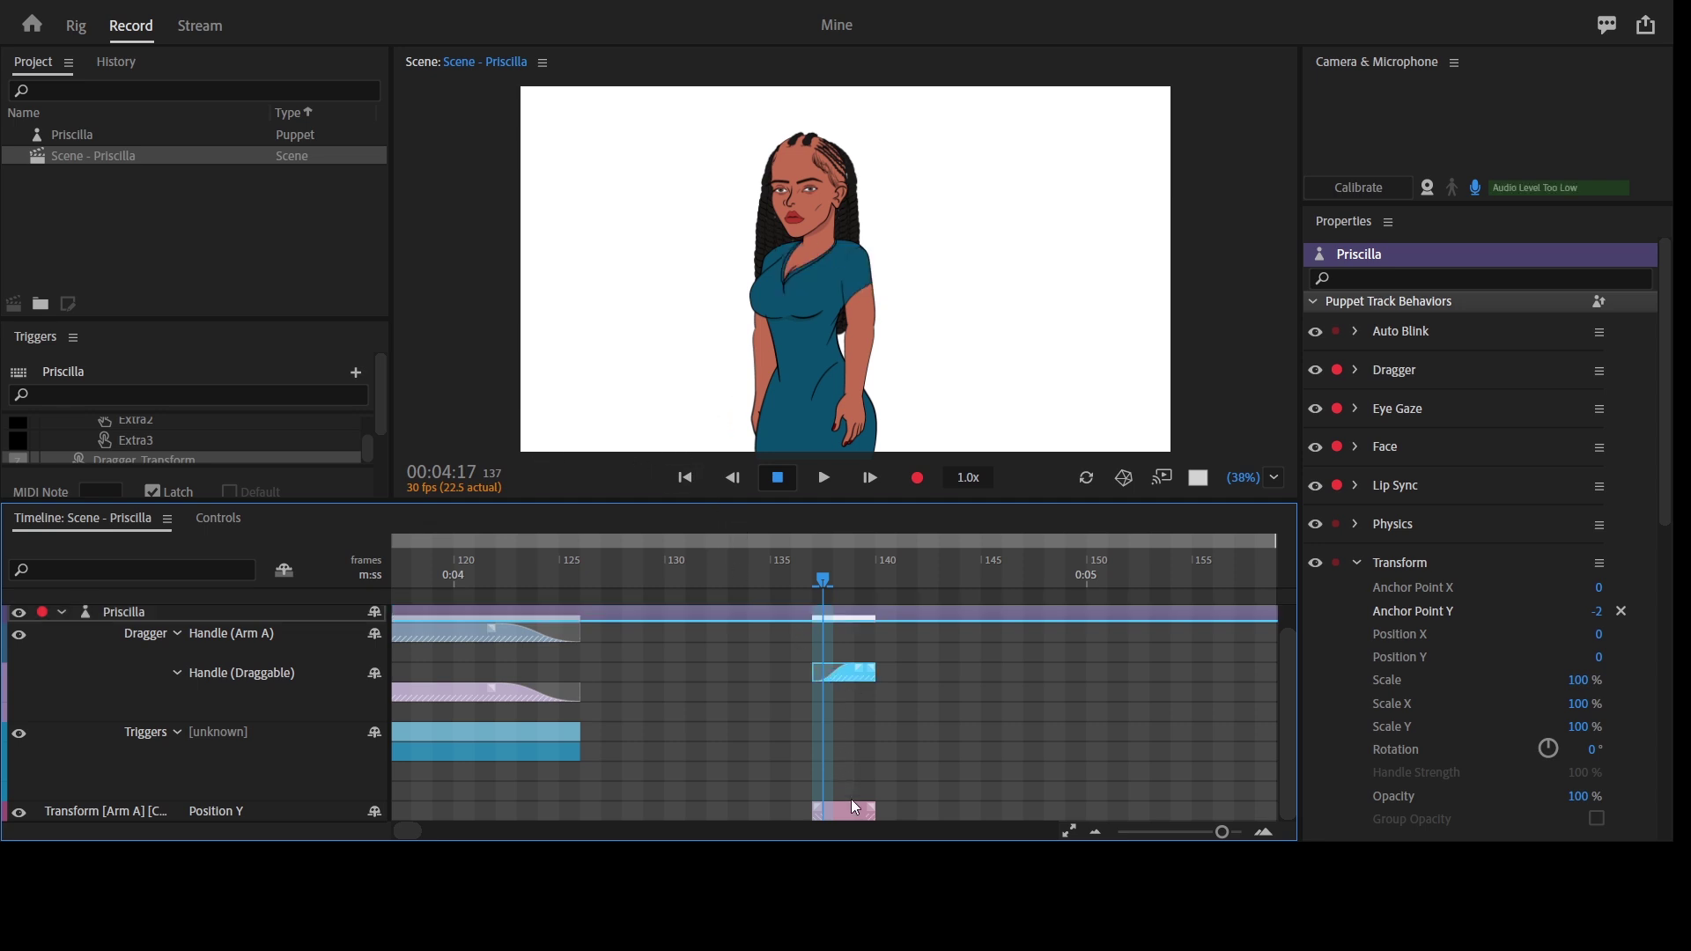
pyautogui.click(855, 807)
pyautogui.click(950, 579)
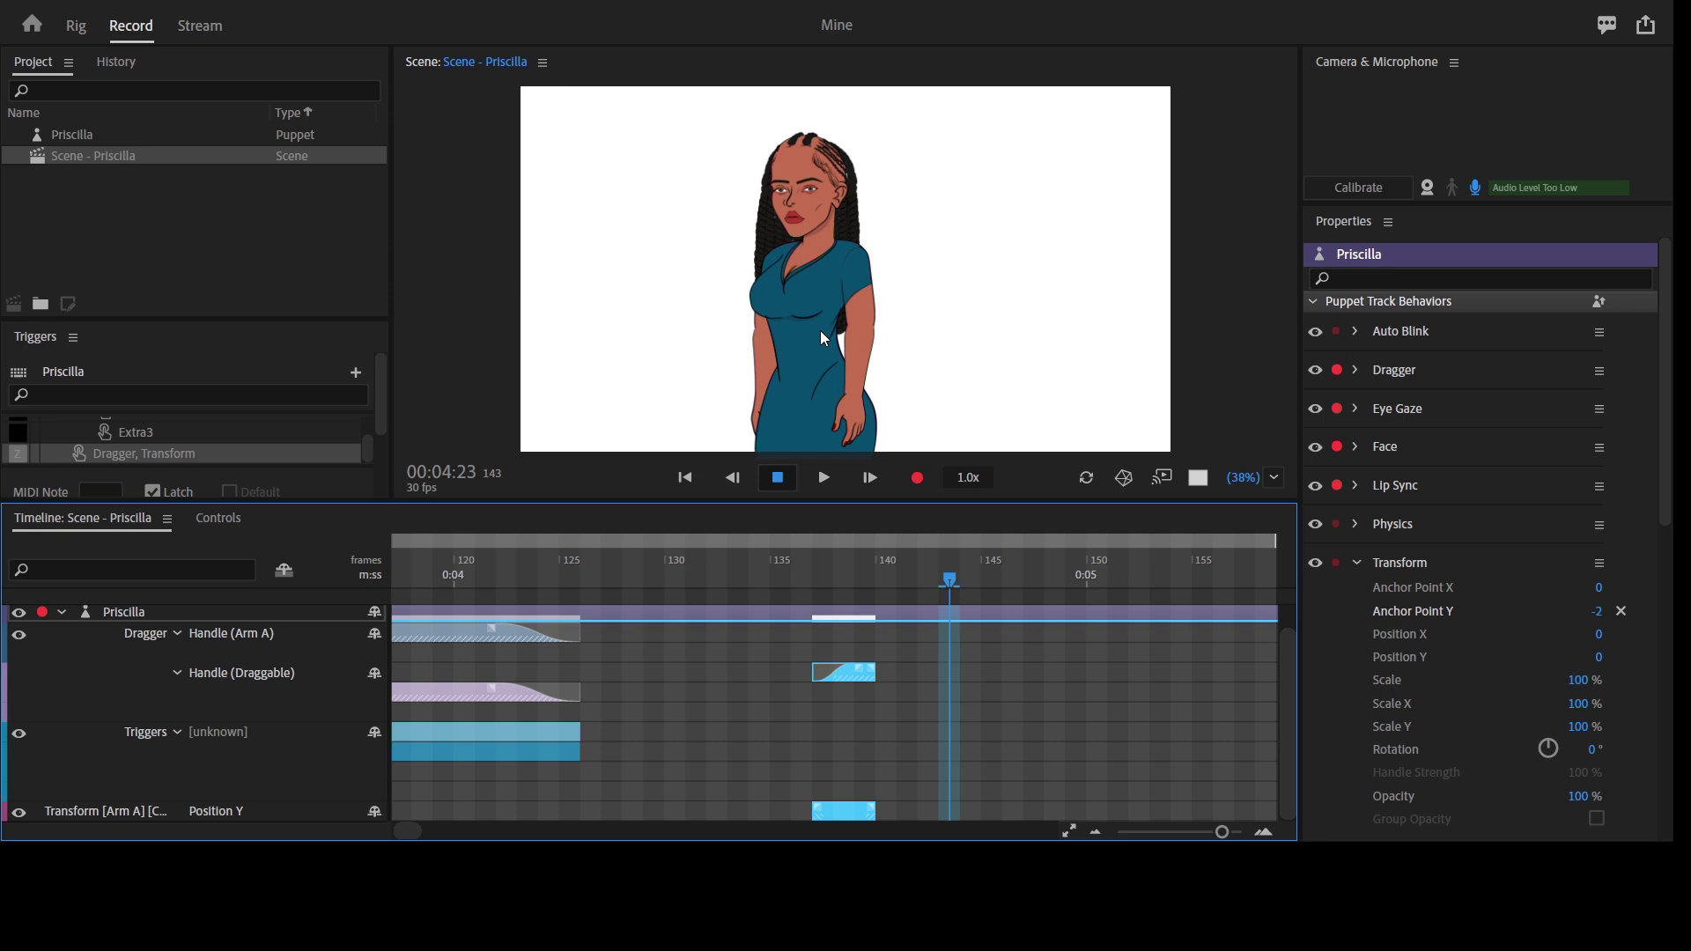
pyautogui.press('`')
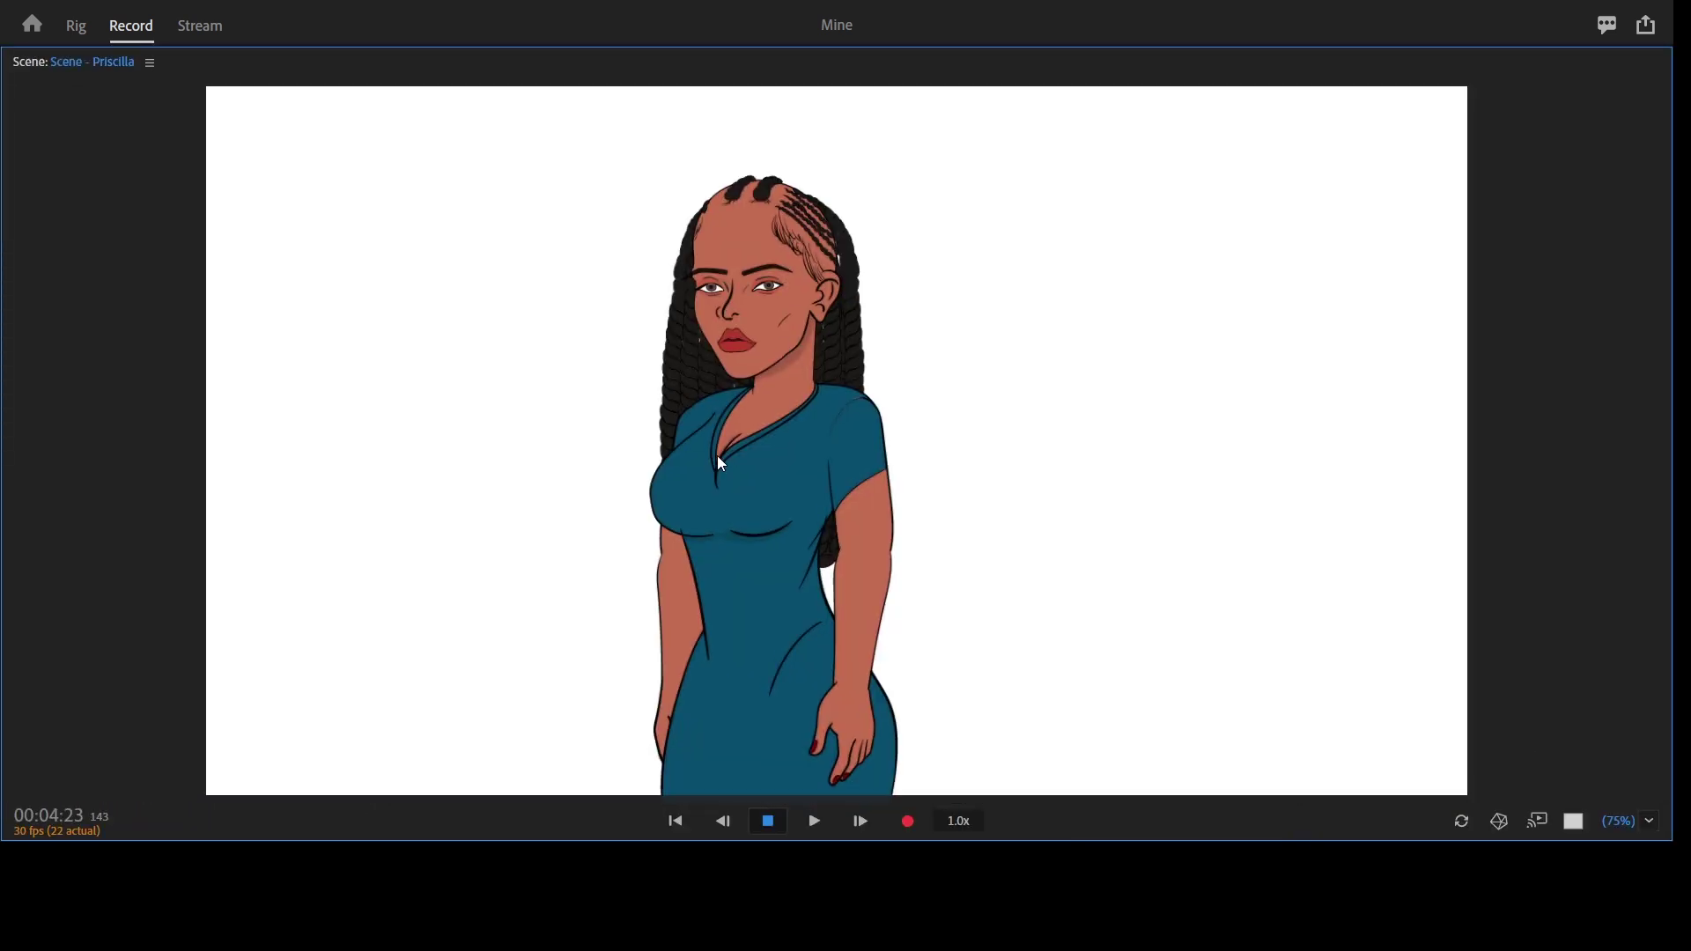
pyautogui.press('`')
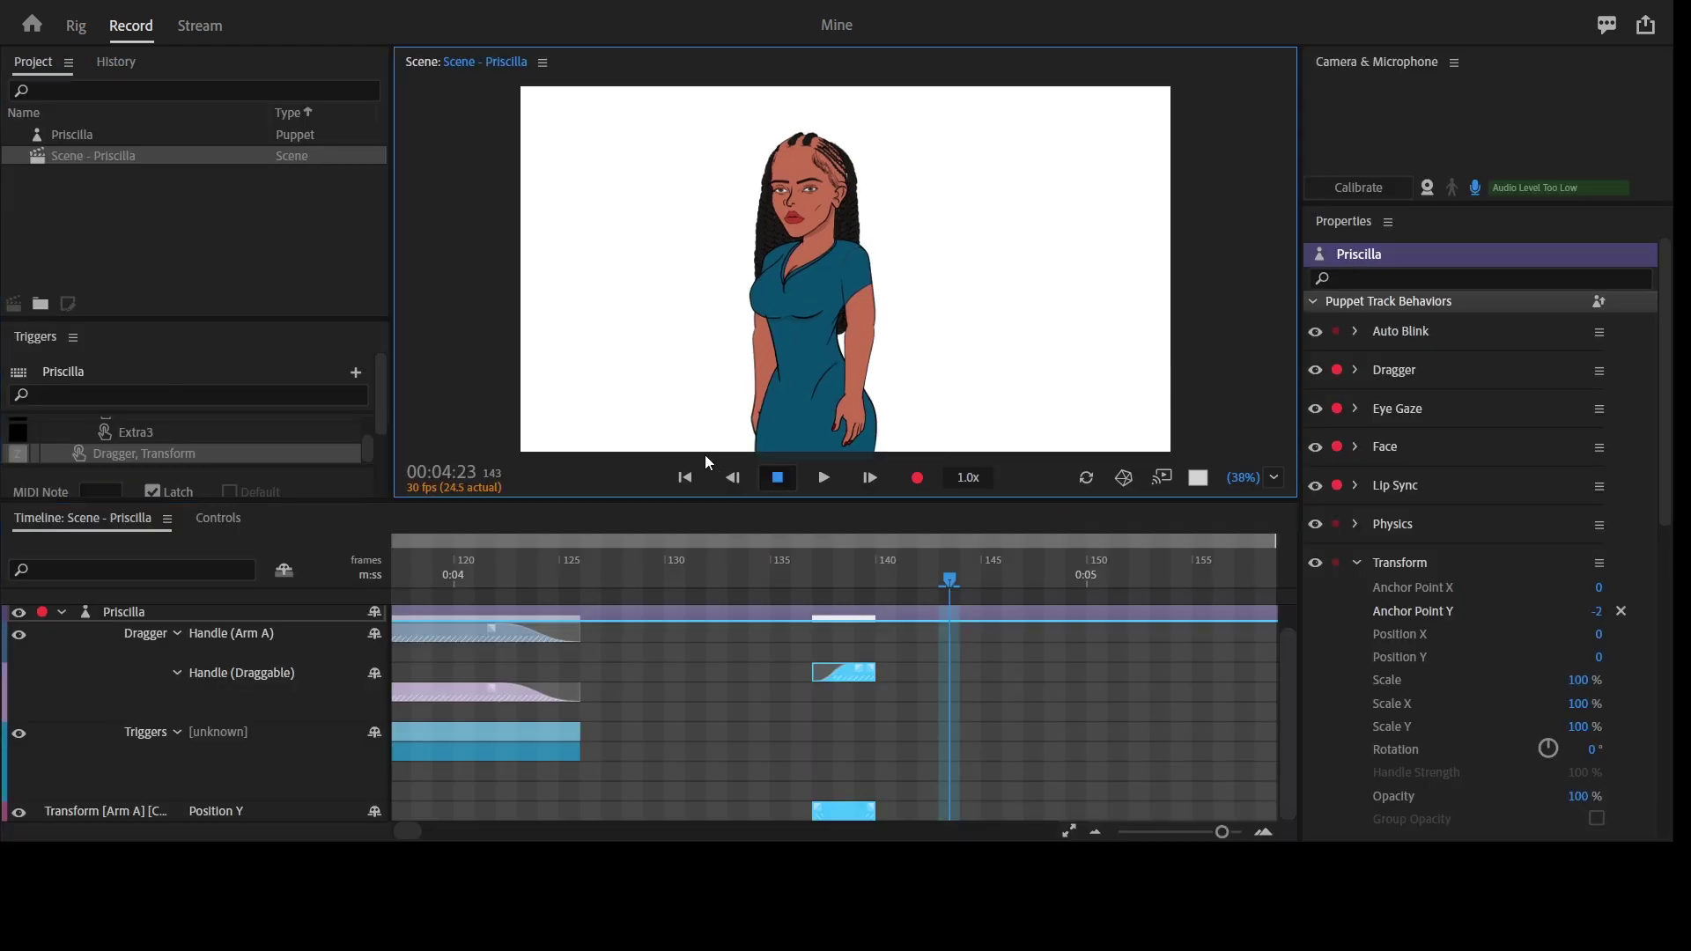
# Enable Position Y keyframes for the puppet's Arm B and Arm B T Transform behaviors at frame 143
pyautogui.click(192, 610)
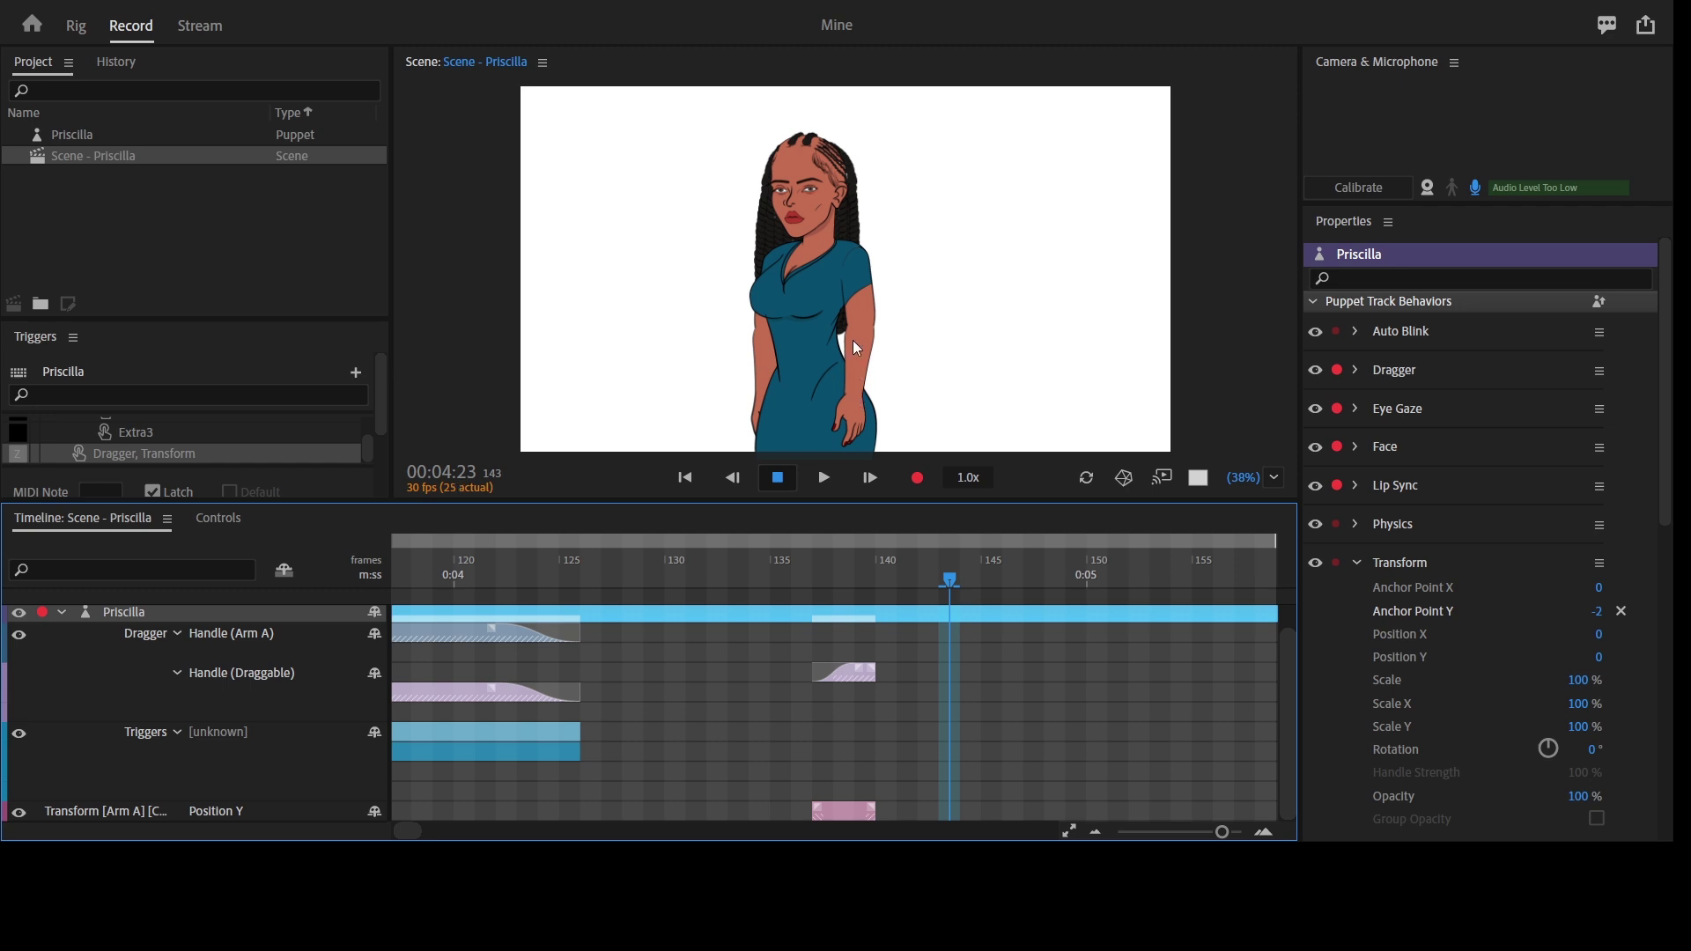
pyautogui.press('`')
pyautogui.press('`')
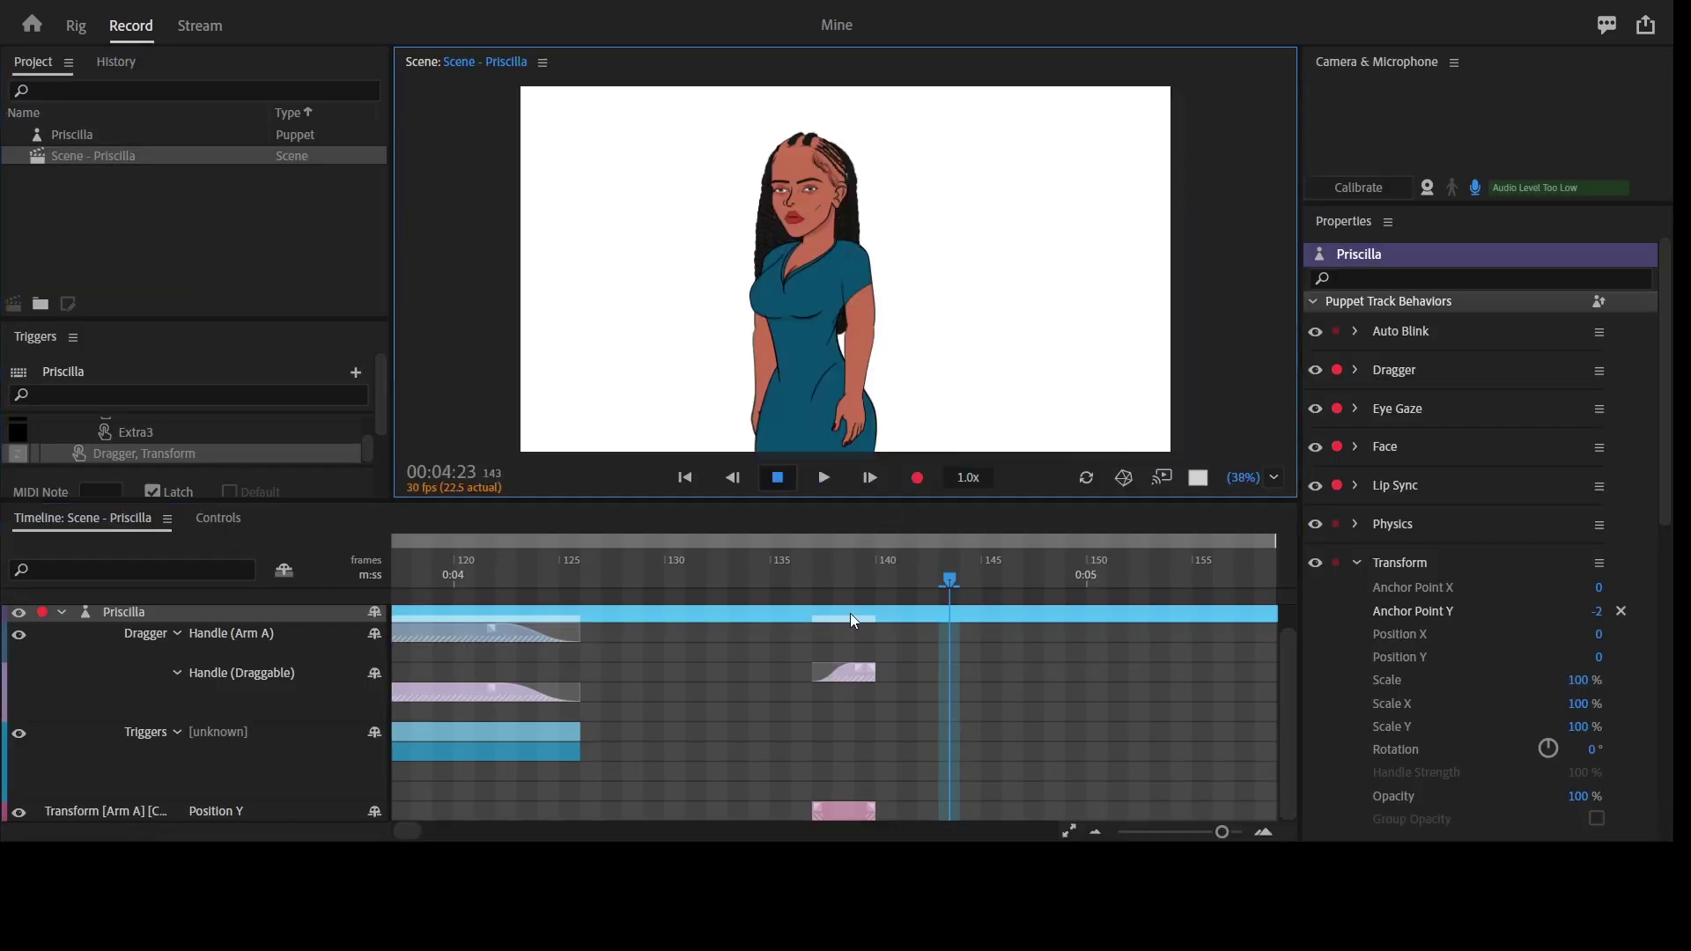
pyautogui.scroll(-10, 1443, 684)
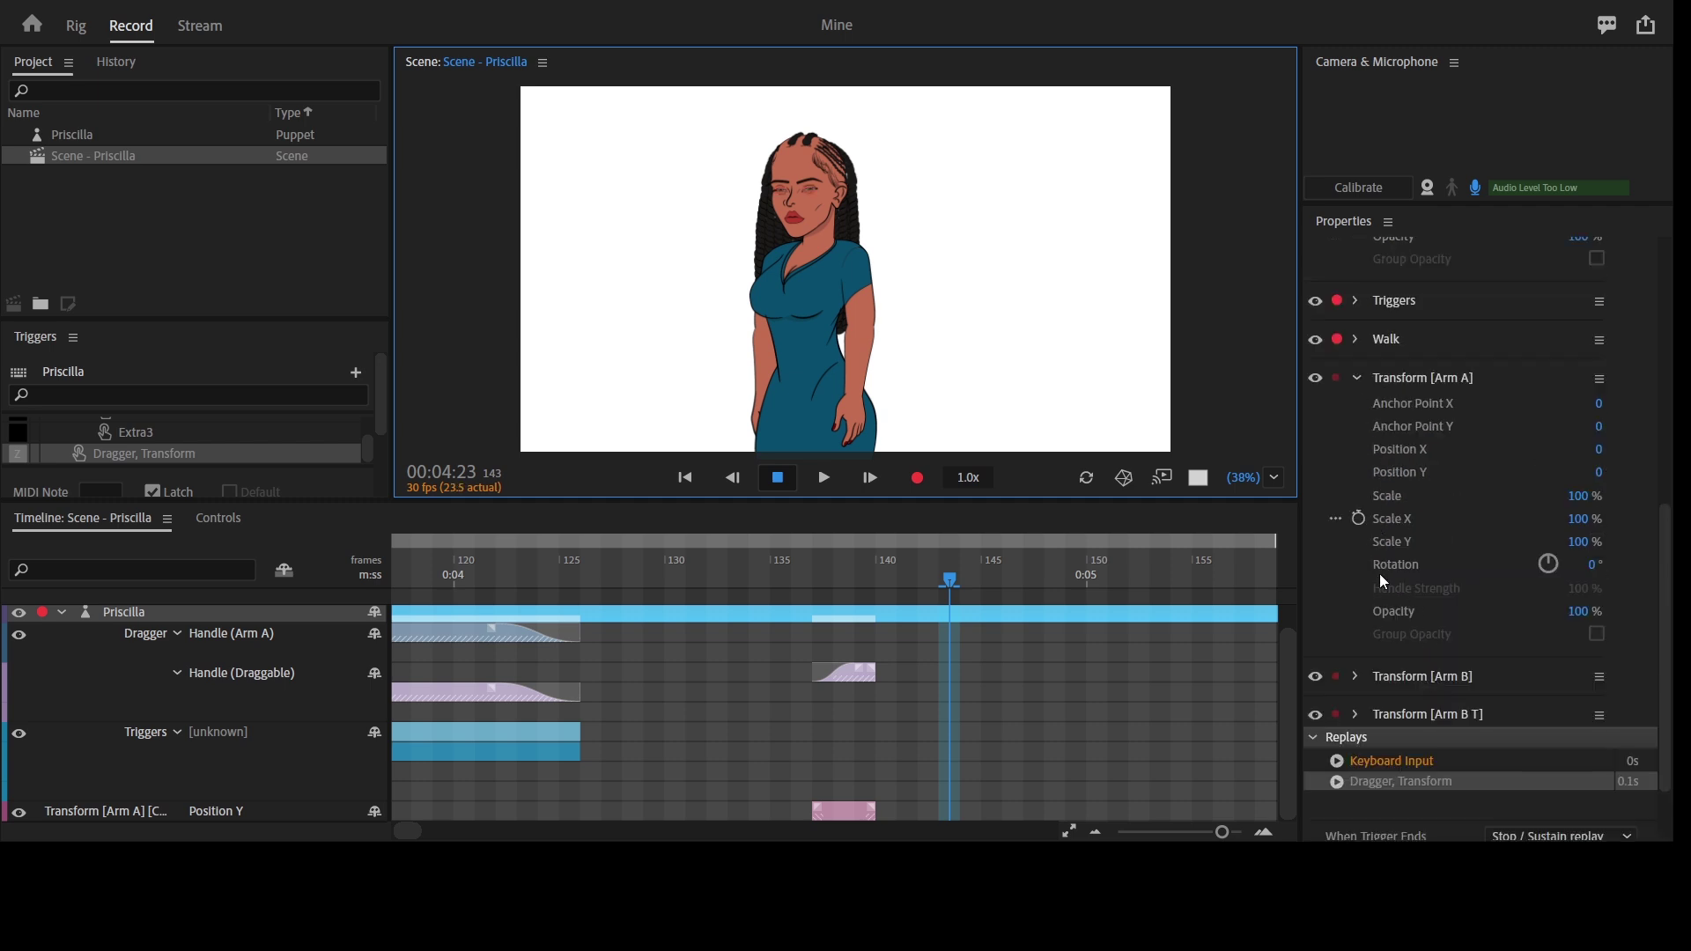
pyautogui.click(1363, 676)
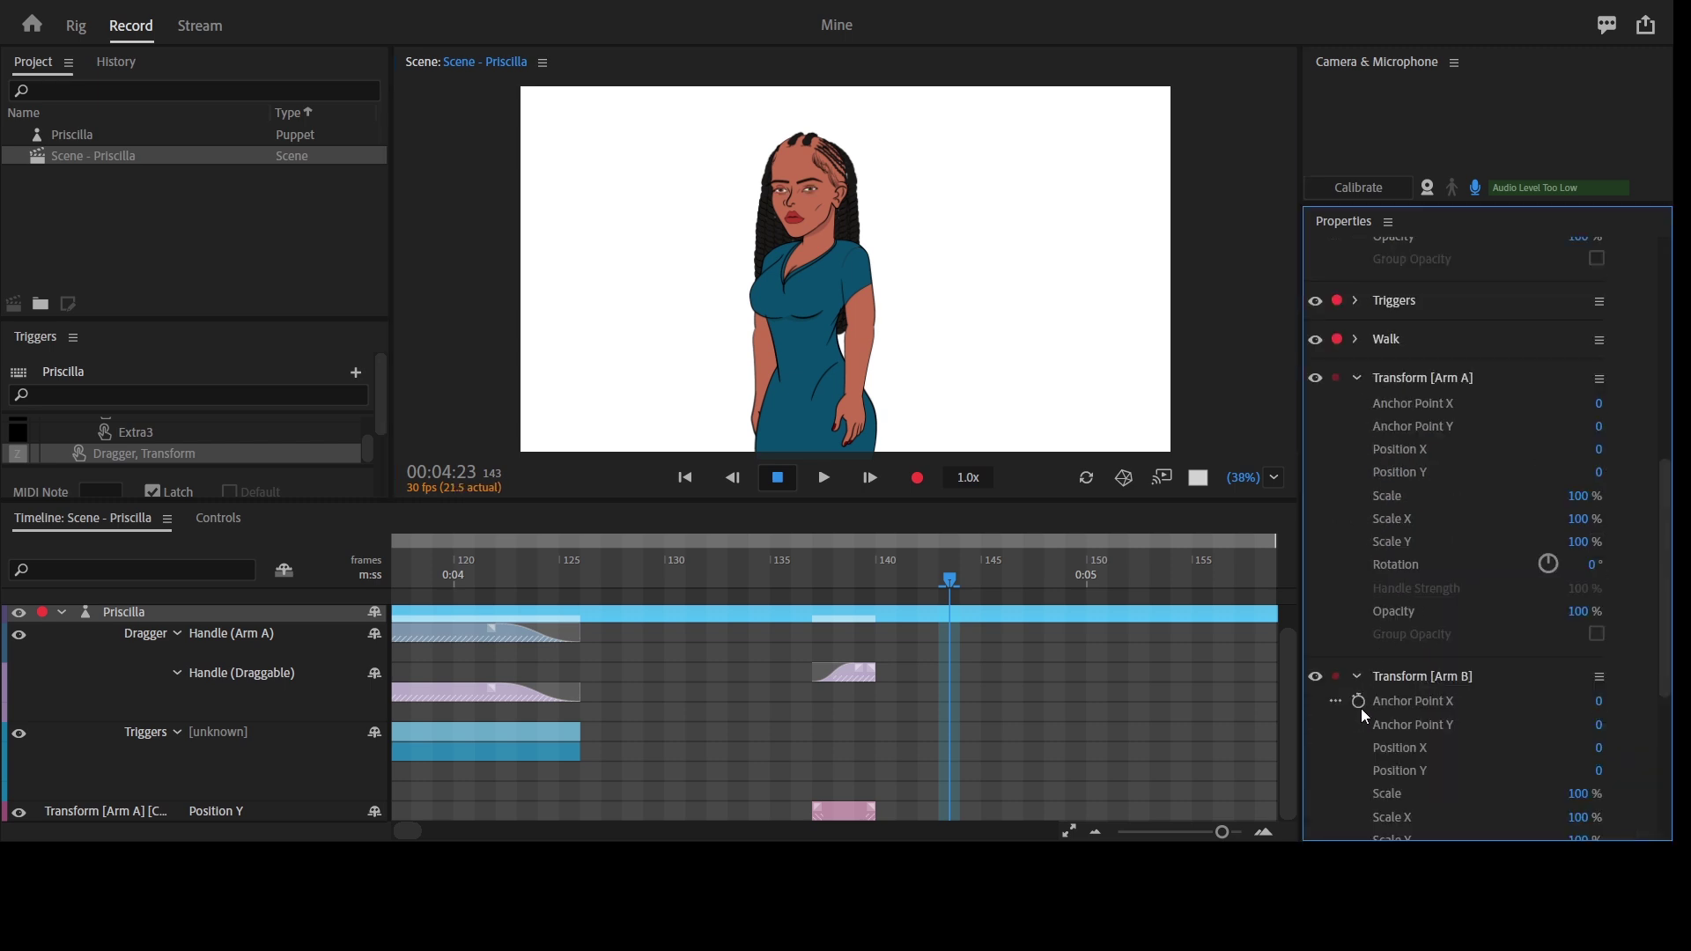
pyautogui.scroll(-6, 1439, 659)
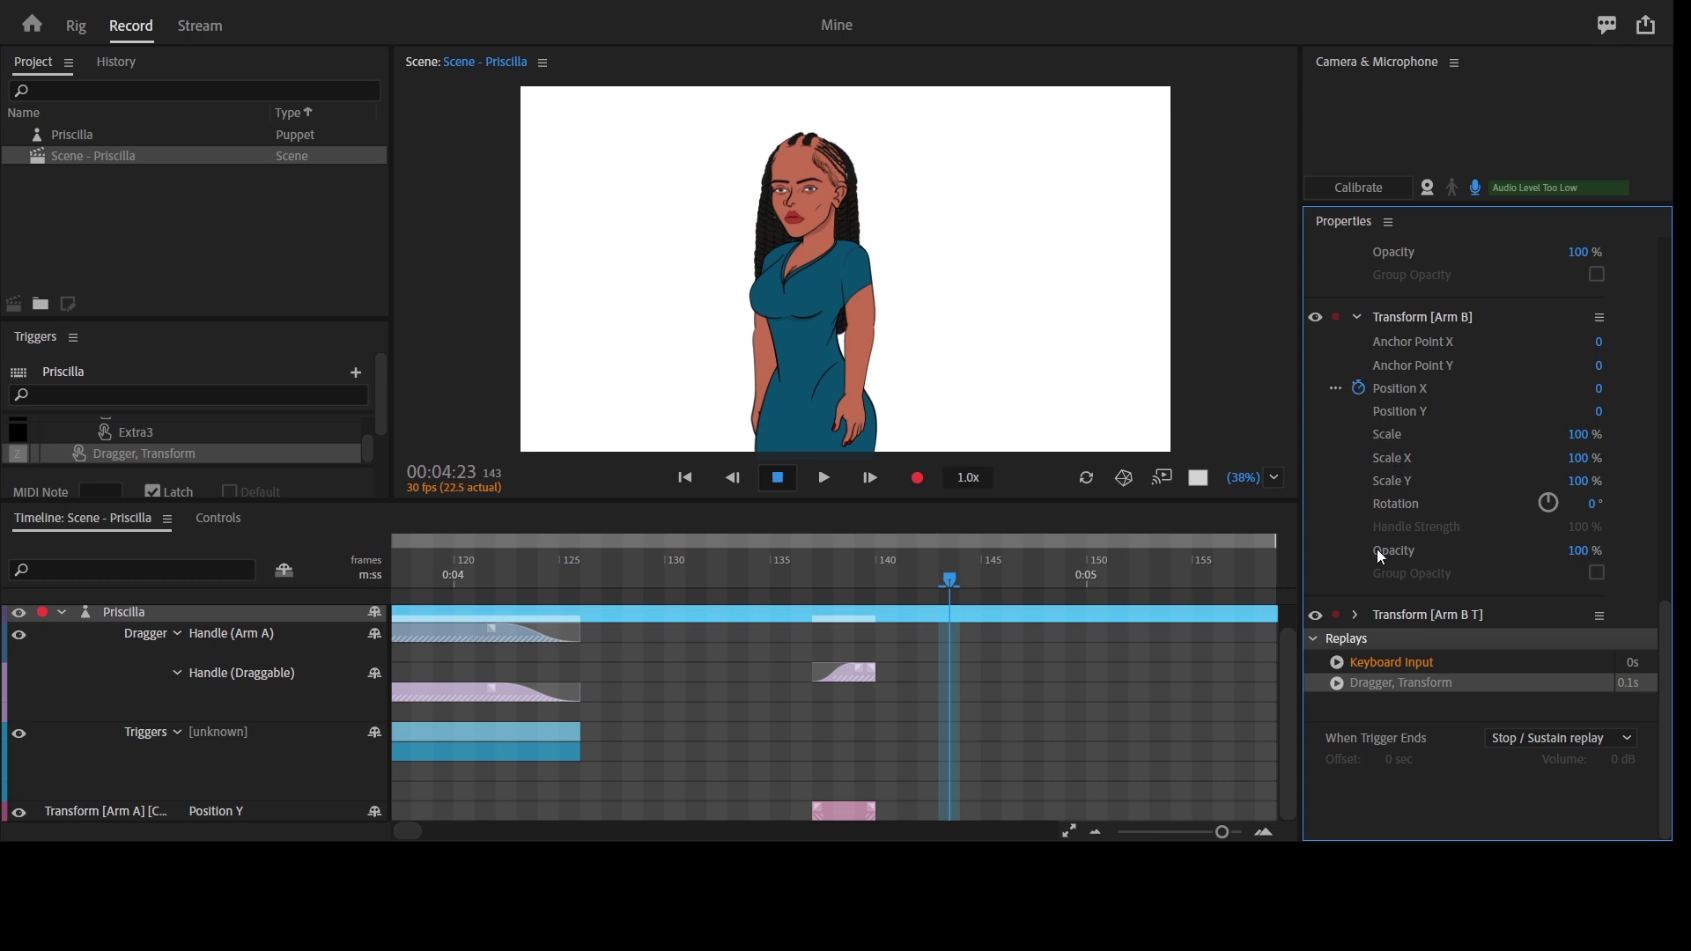
pyautogui.click(1357, 616)
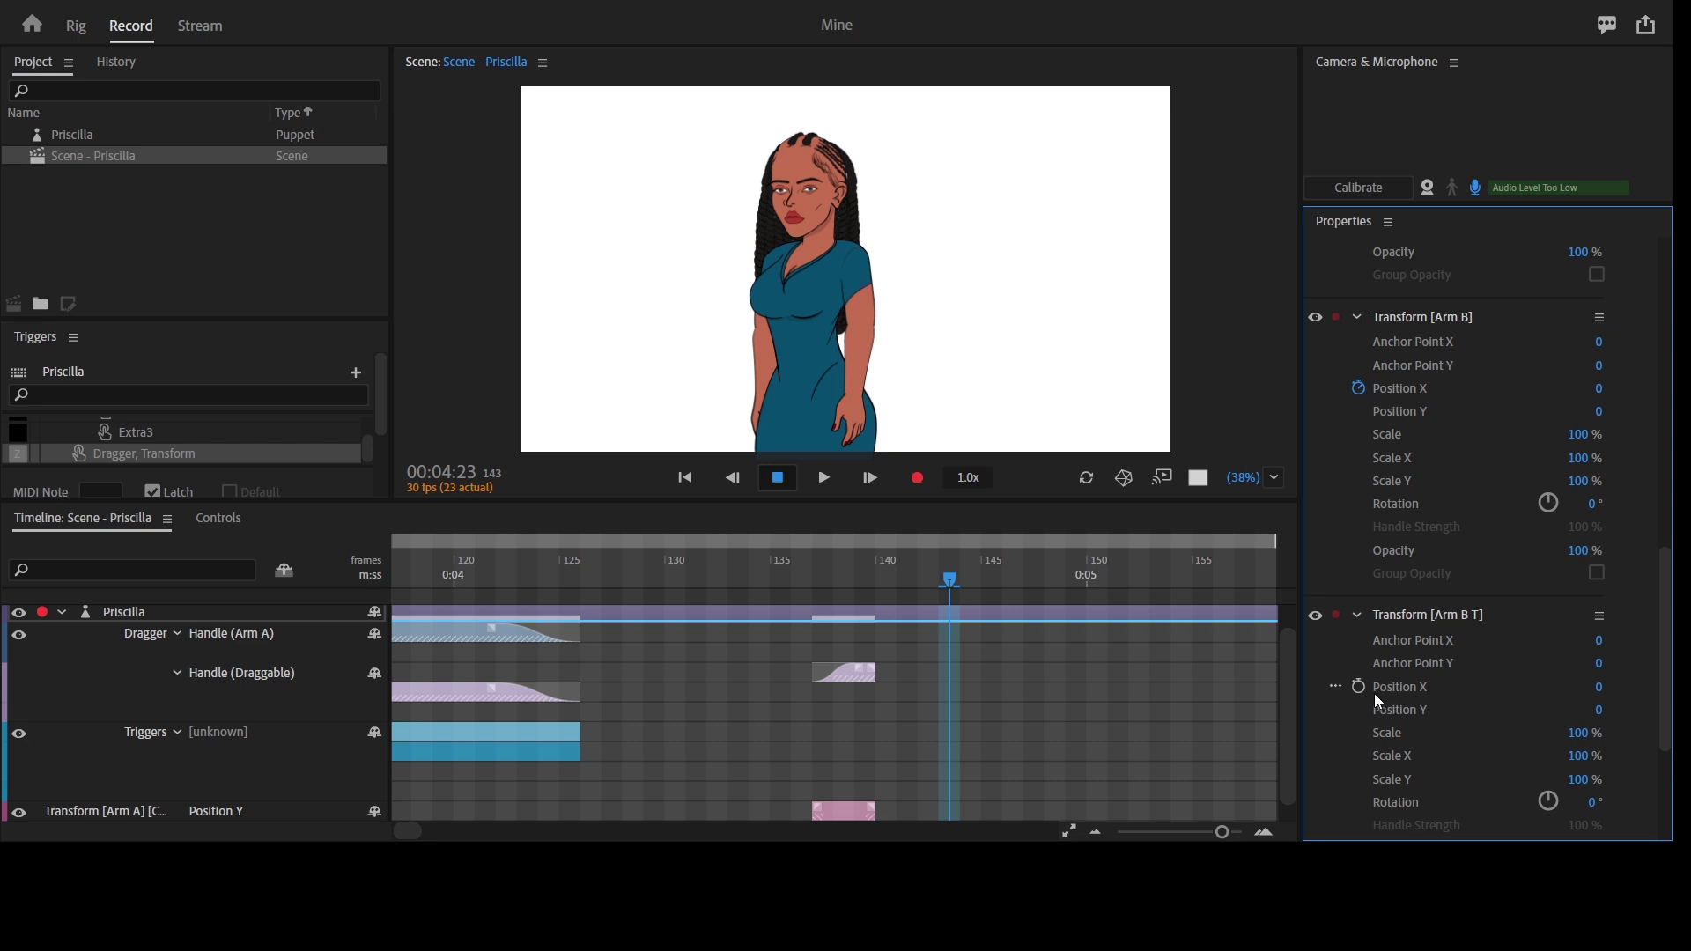
pyautogui.click(1361, 689)
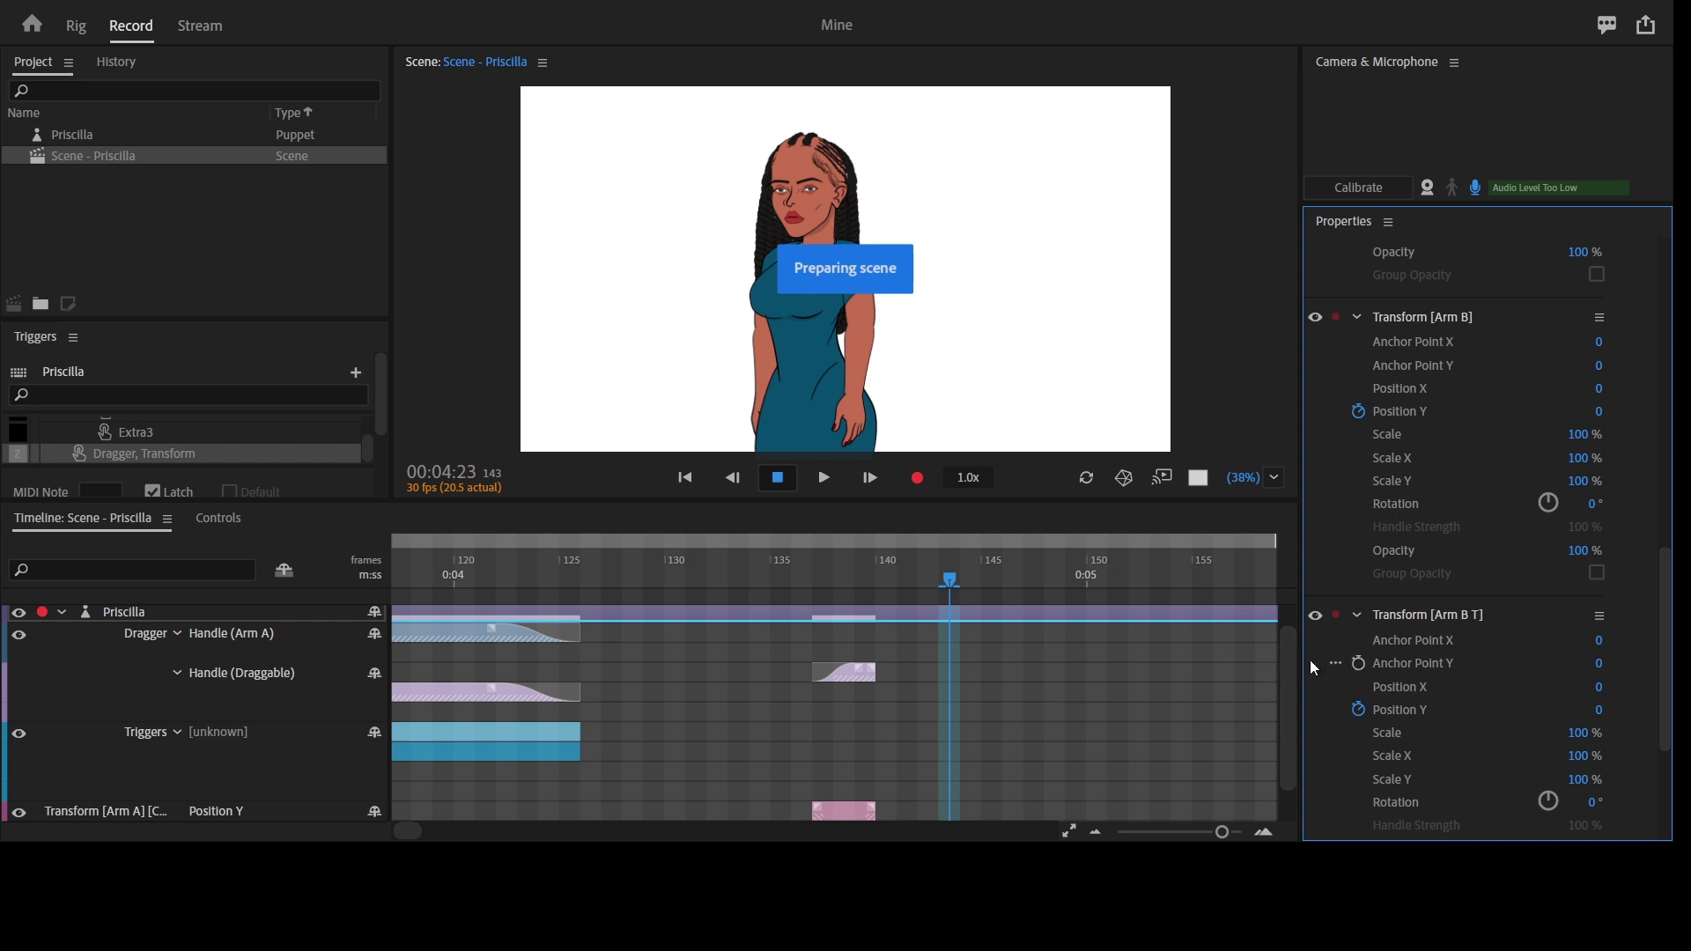
# At frame 146, set Position Y to -7 for both Arm B and Arm B T, and preview the scene enlarged
pyautogui.moveTo(1290, 654); pyautogui.dragTo(1281, 725)
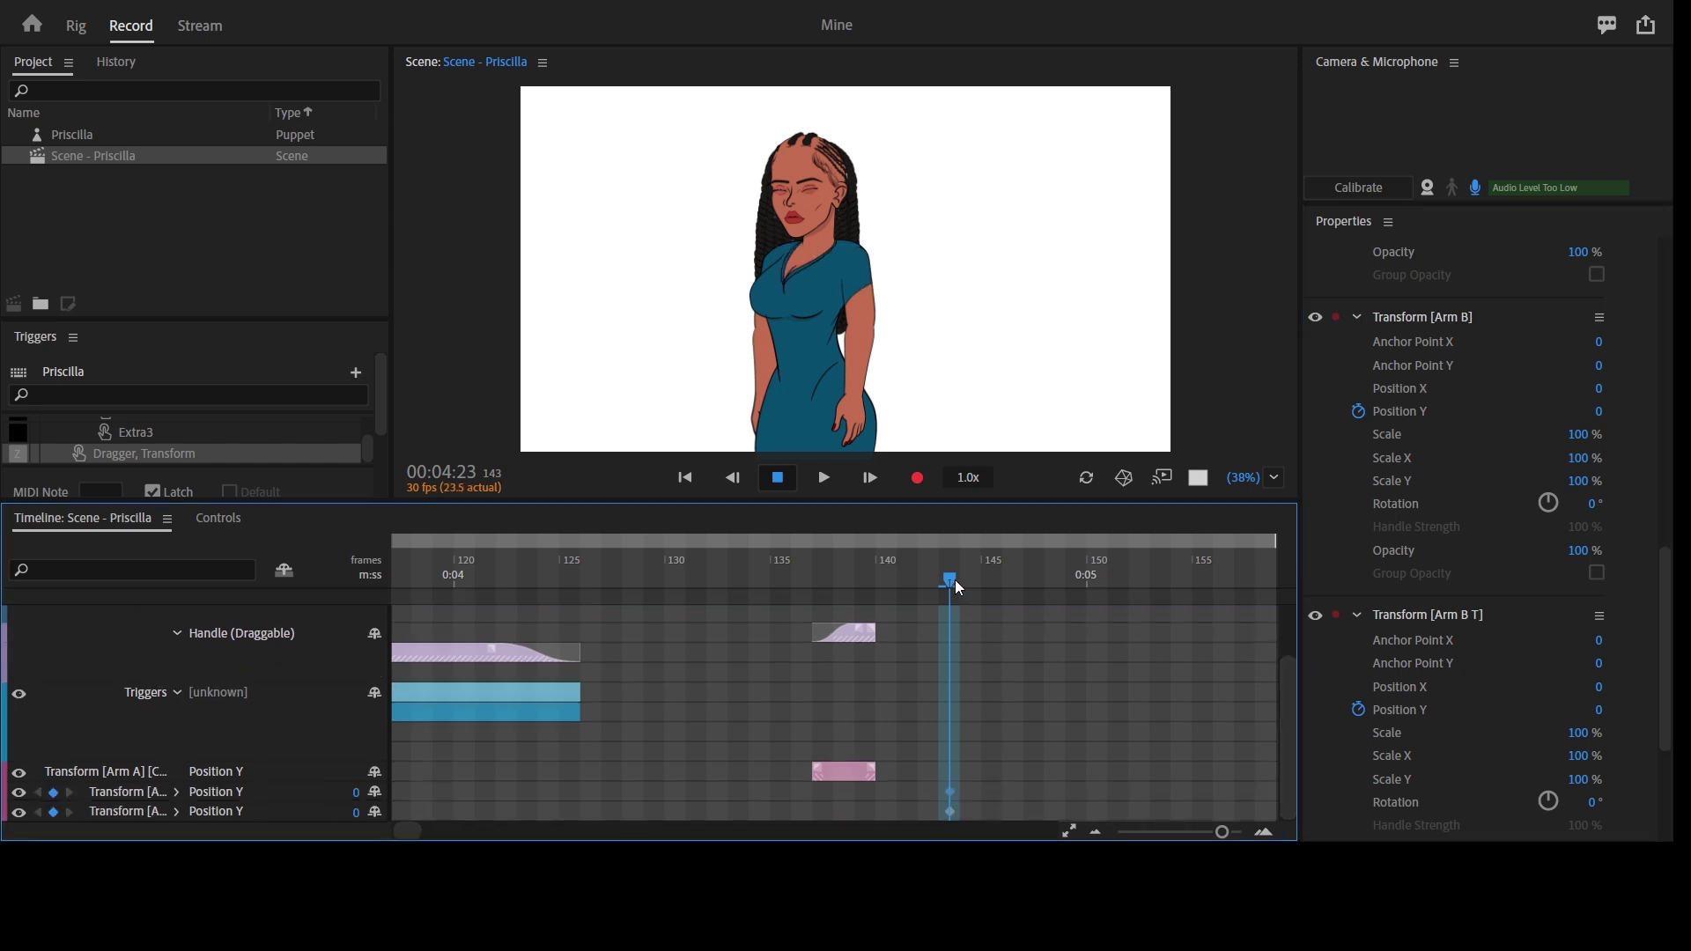
pyautogui.moveTo(959, 581); pyautogui.dragTo(1009, 589)
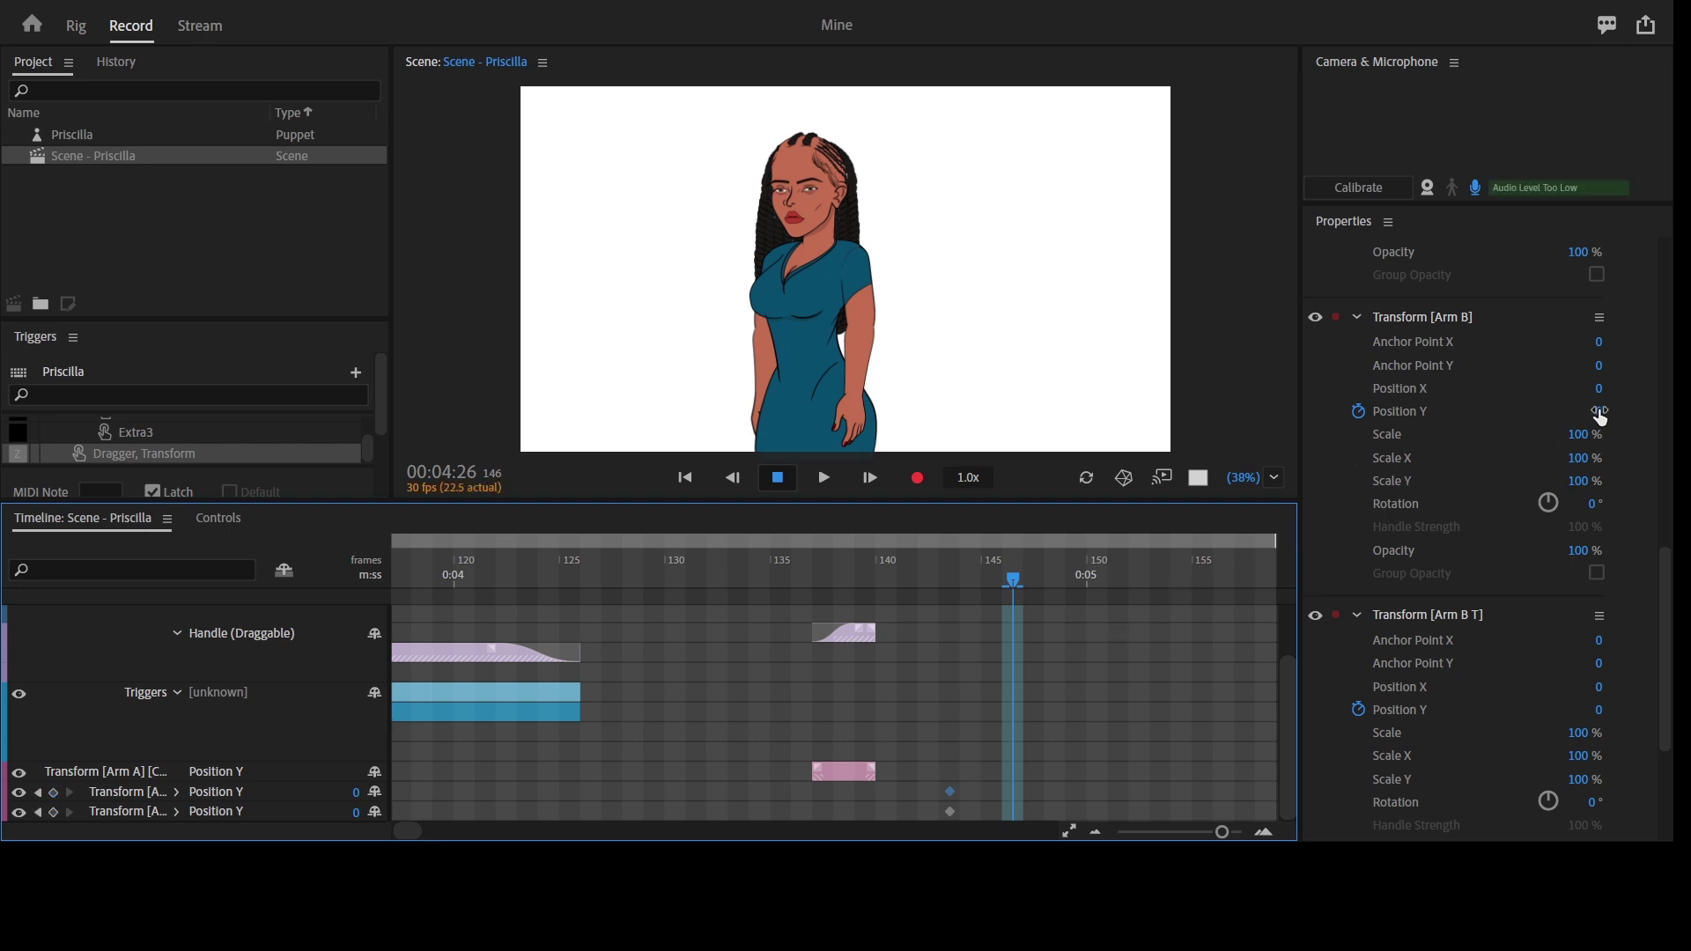
pyautogui.moveTo(1602, 416); pyautogui.dragTo(1599, 419)
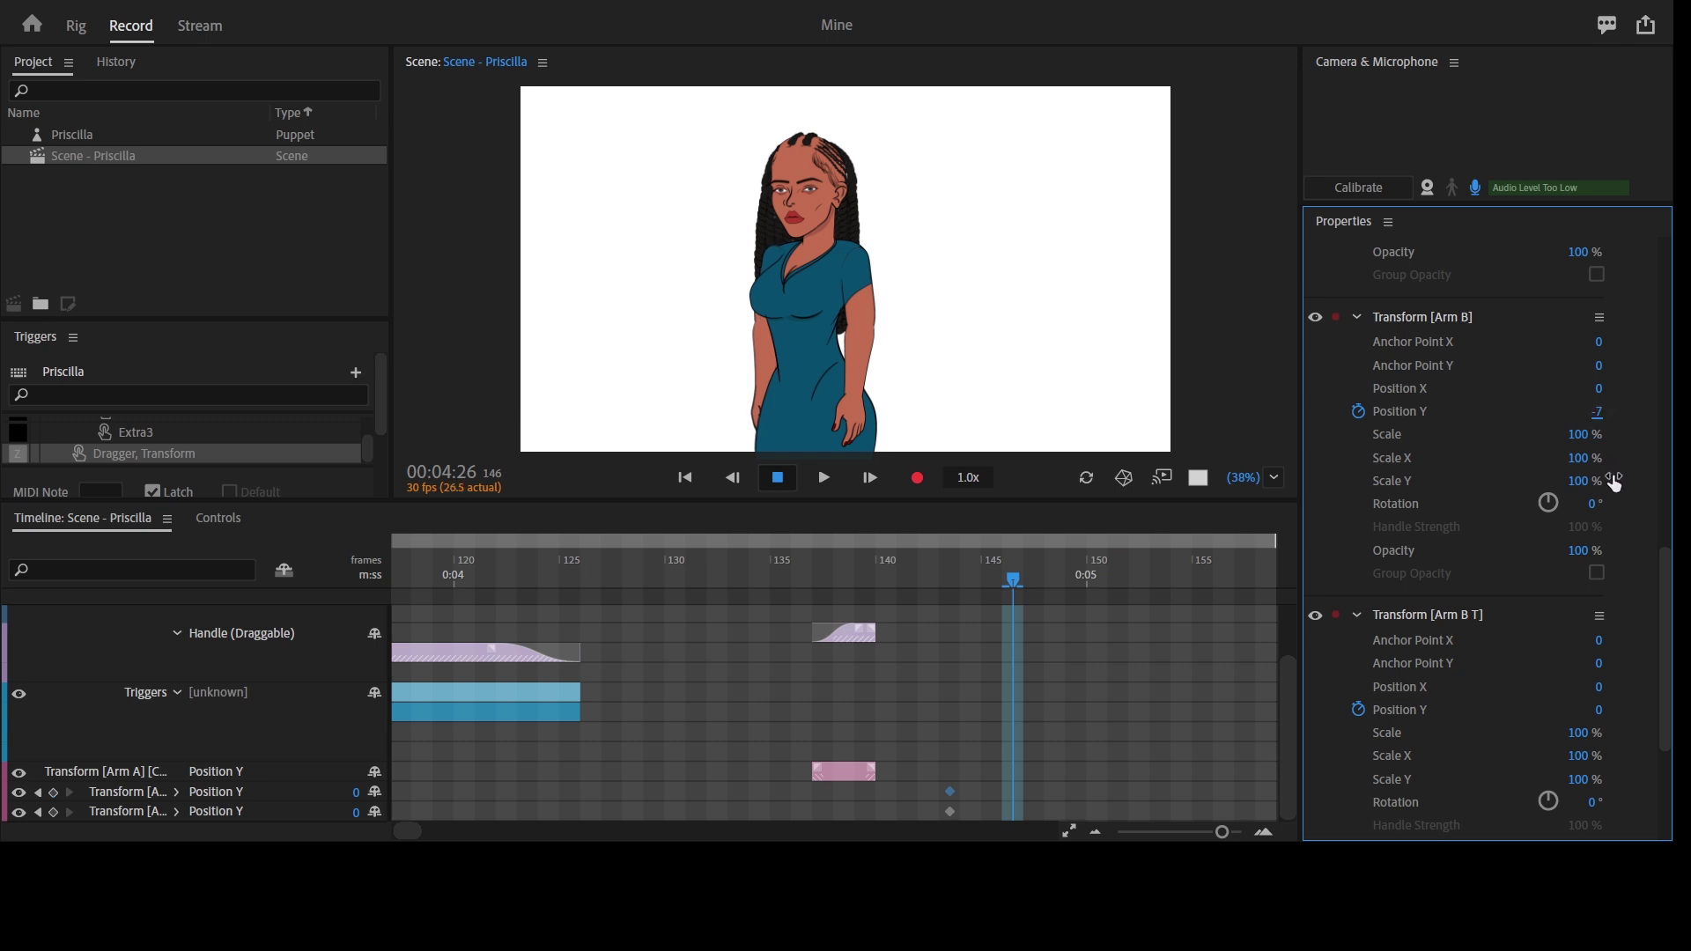
pyautogui.click(1600, 710)
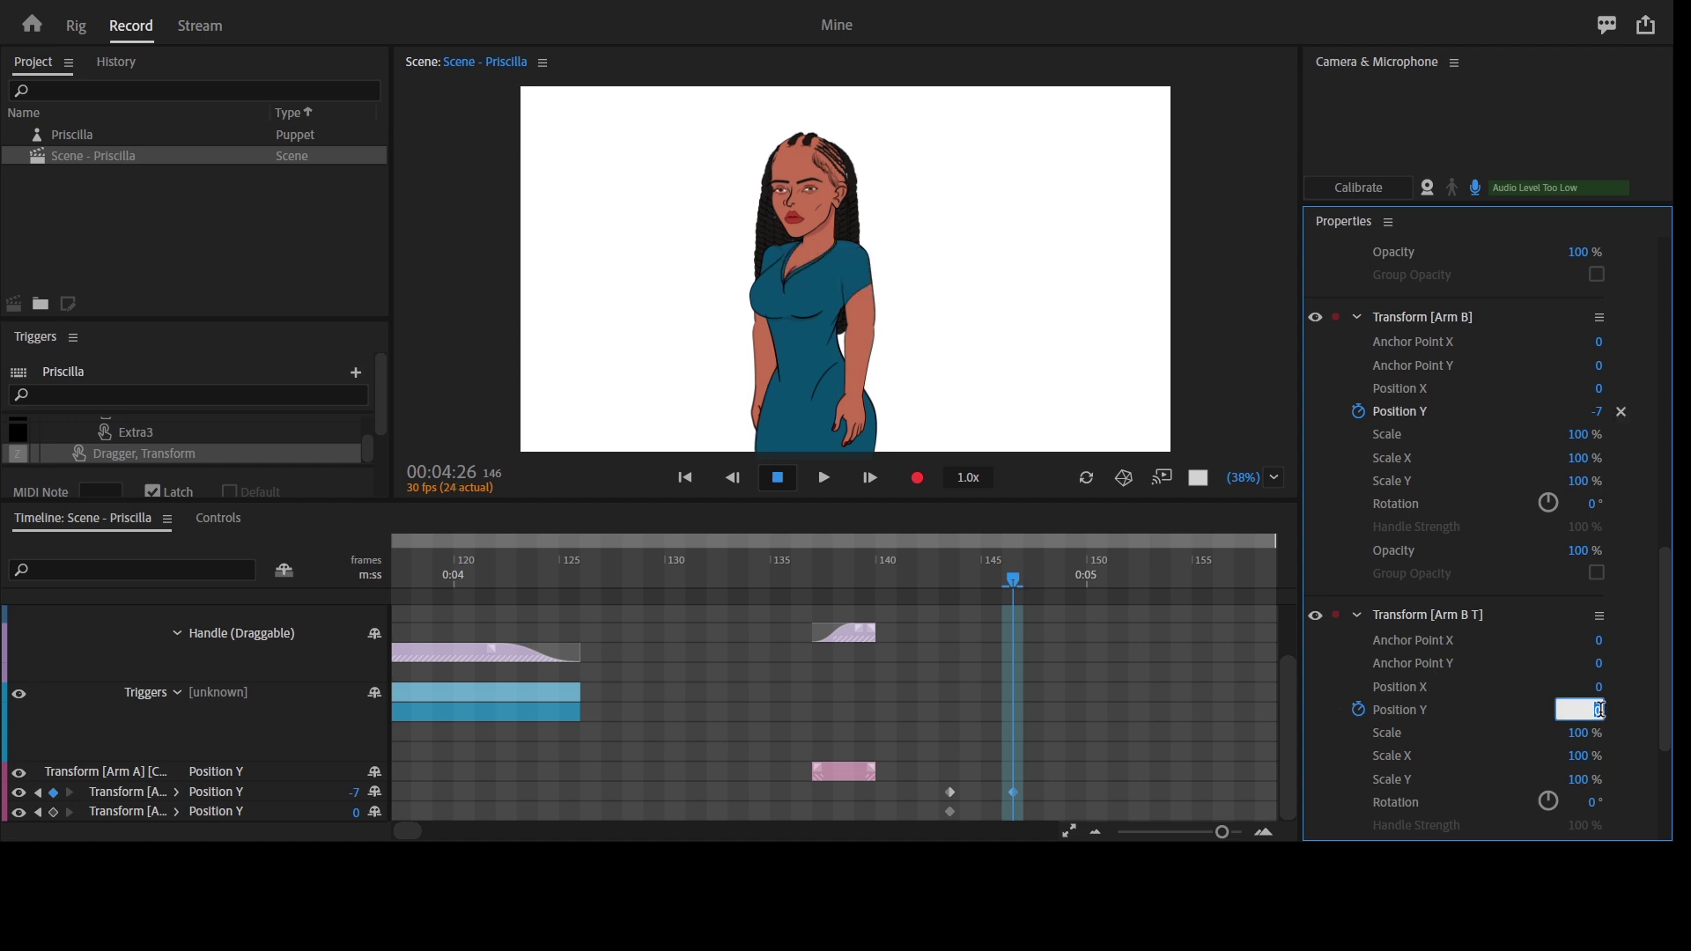
pyautogui.write('-7')
pyautogui.press('Return')
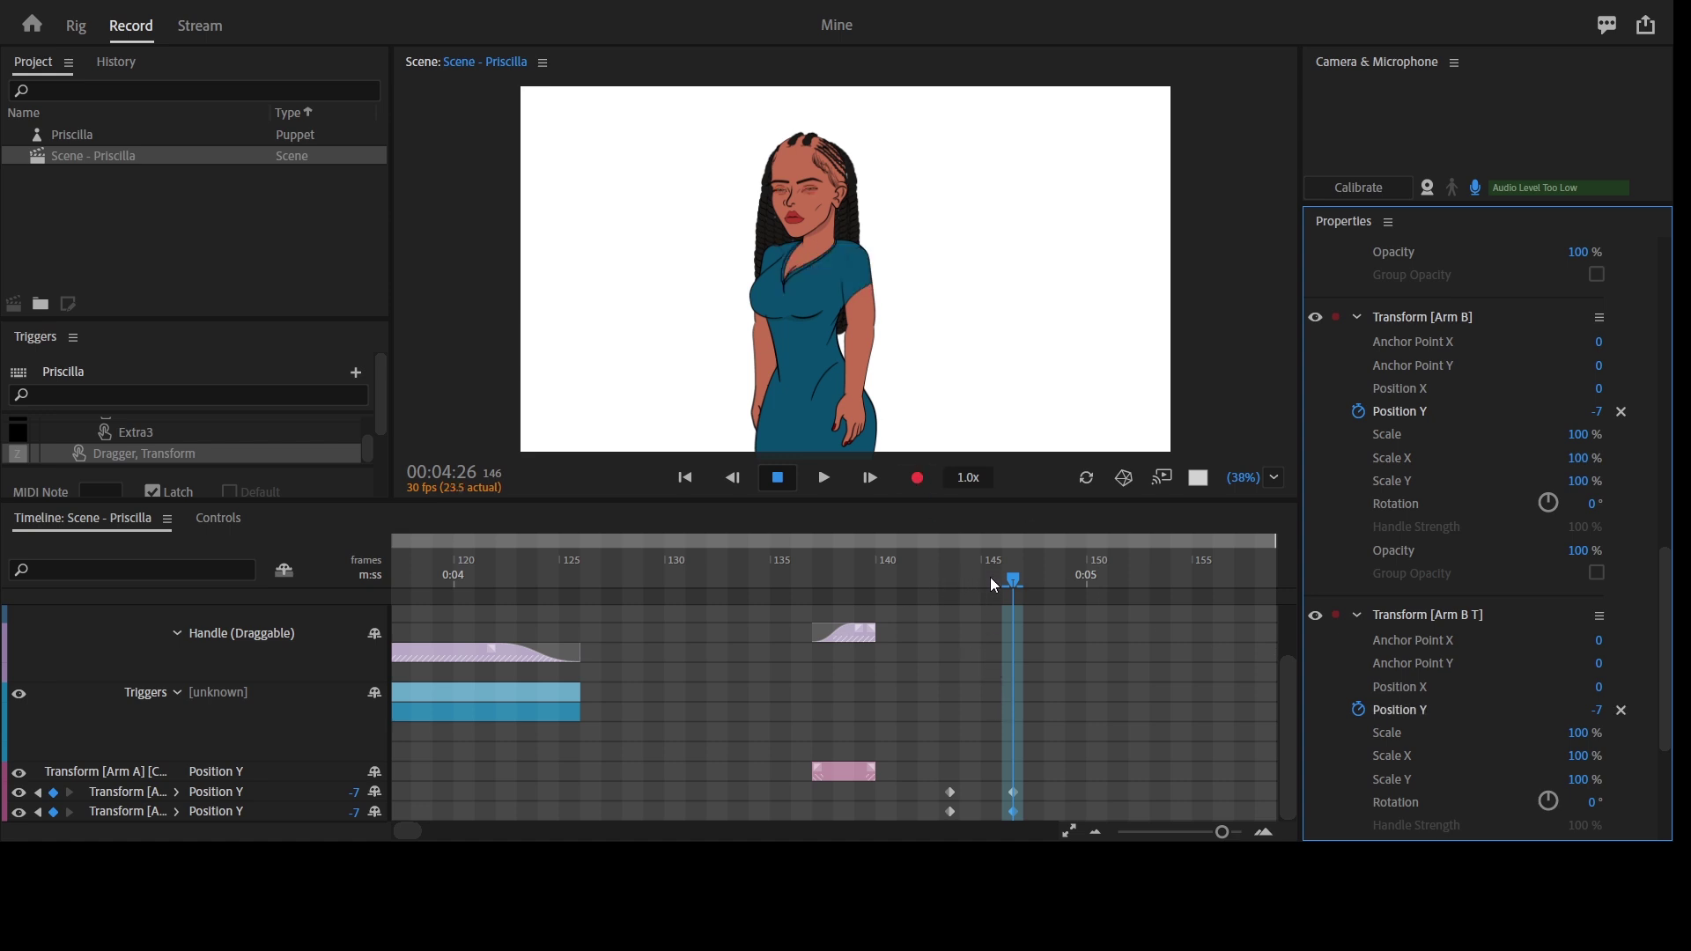
pyautogui.press('`')
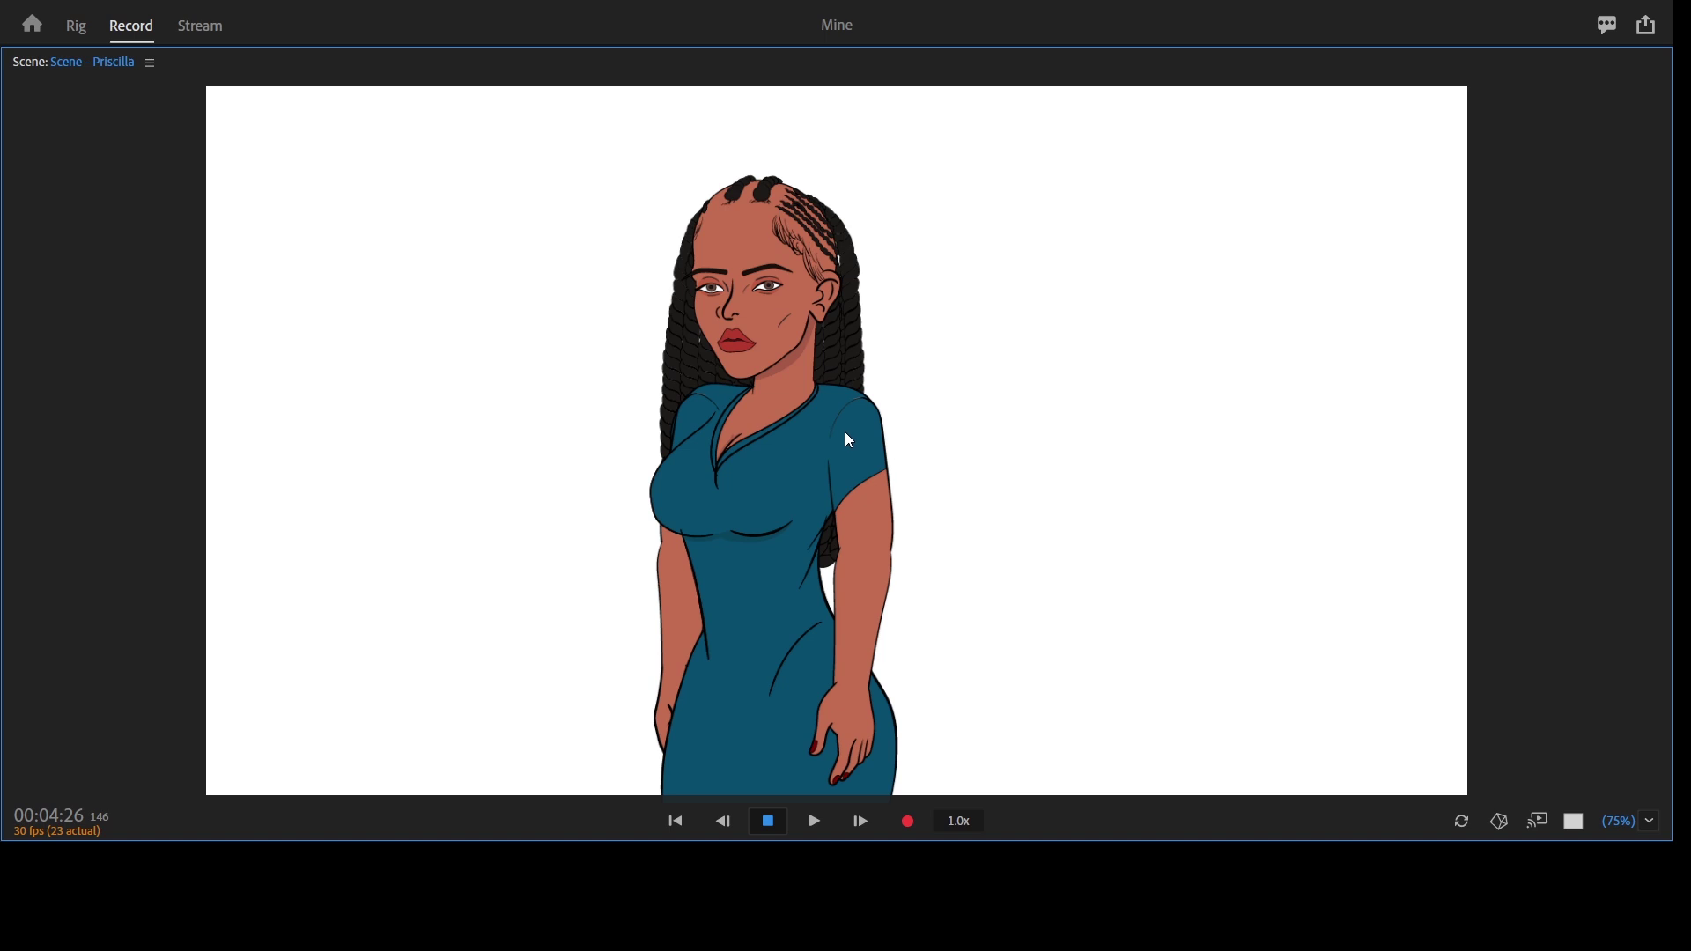
# Record a second Draggable handle take, extend it with a blended start, and move it to begin at frame 143
pyautogui.press('`')
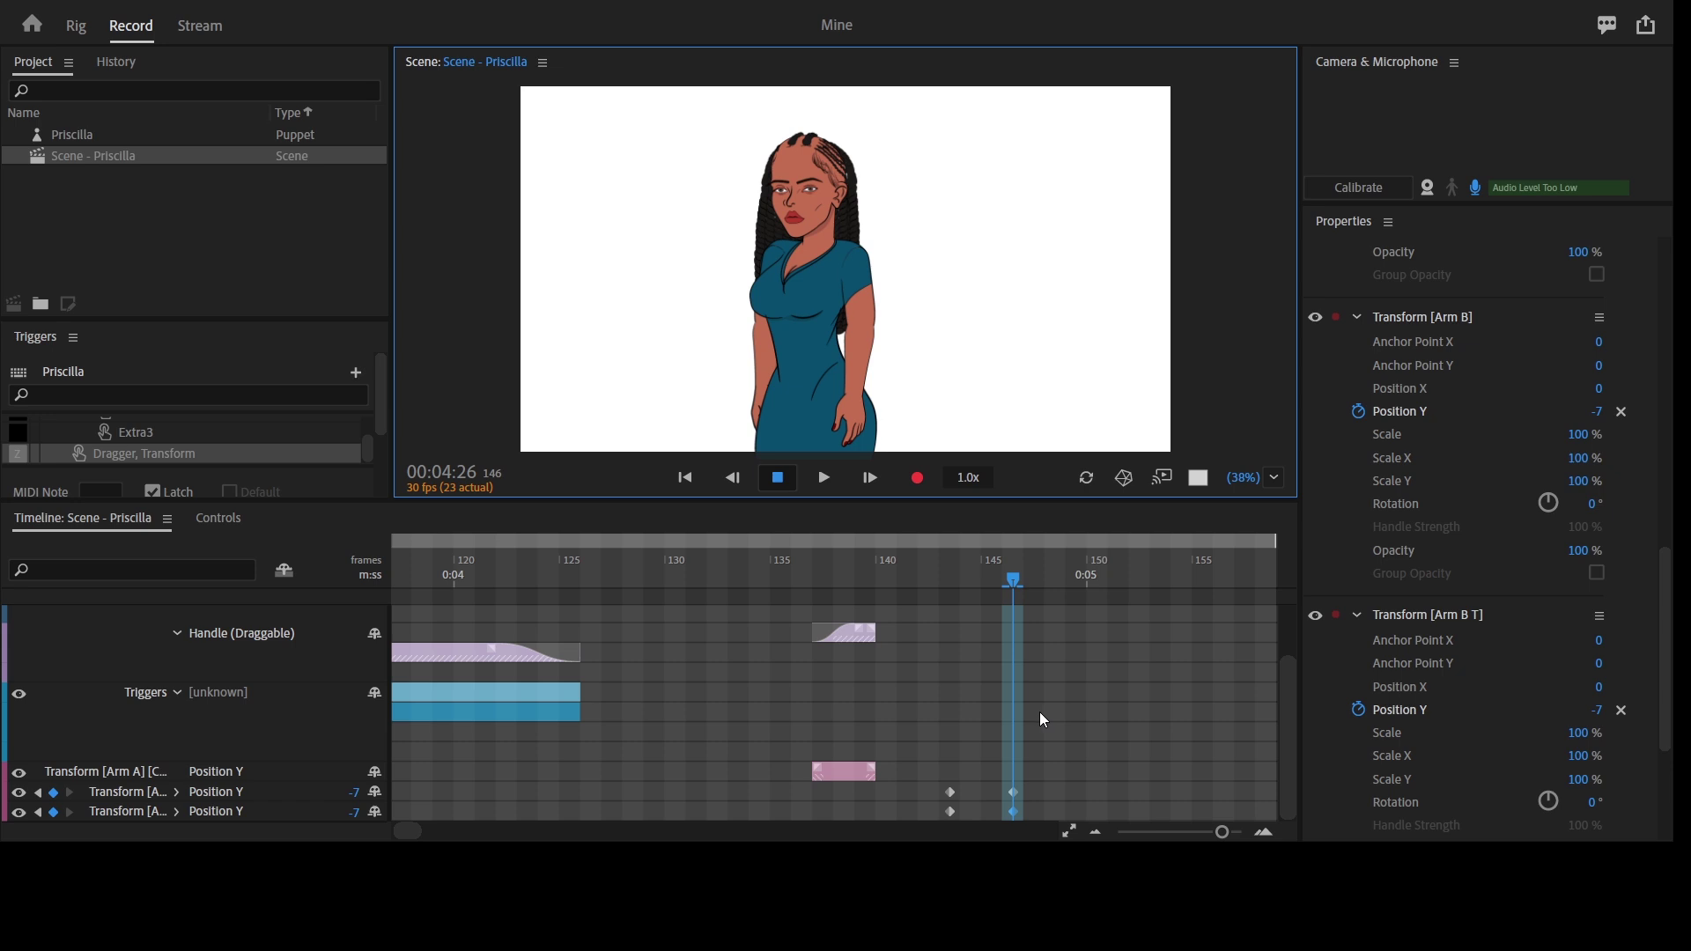
pyautogui.press('space')
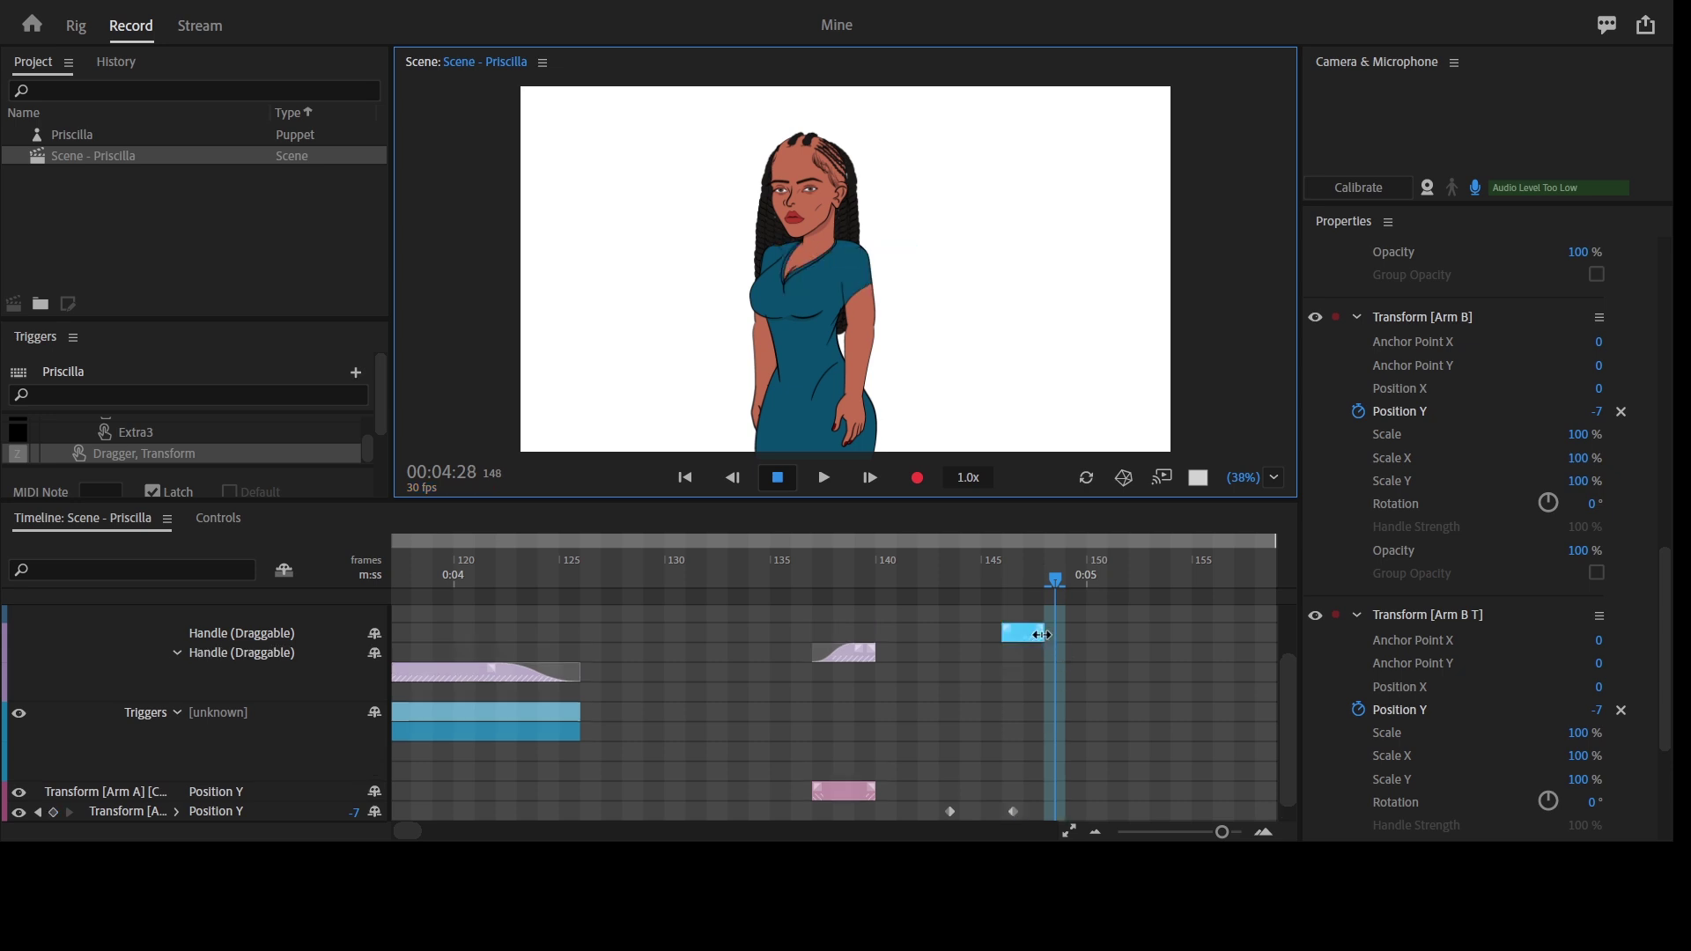
pyautogui.moveTo(1006, 629); pyautogui.dragTo(1058, 629)
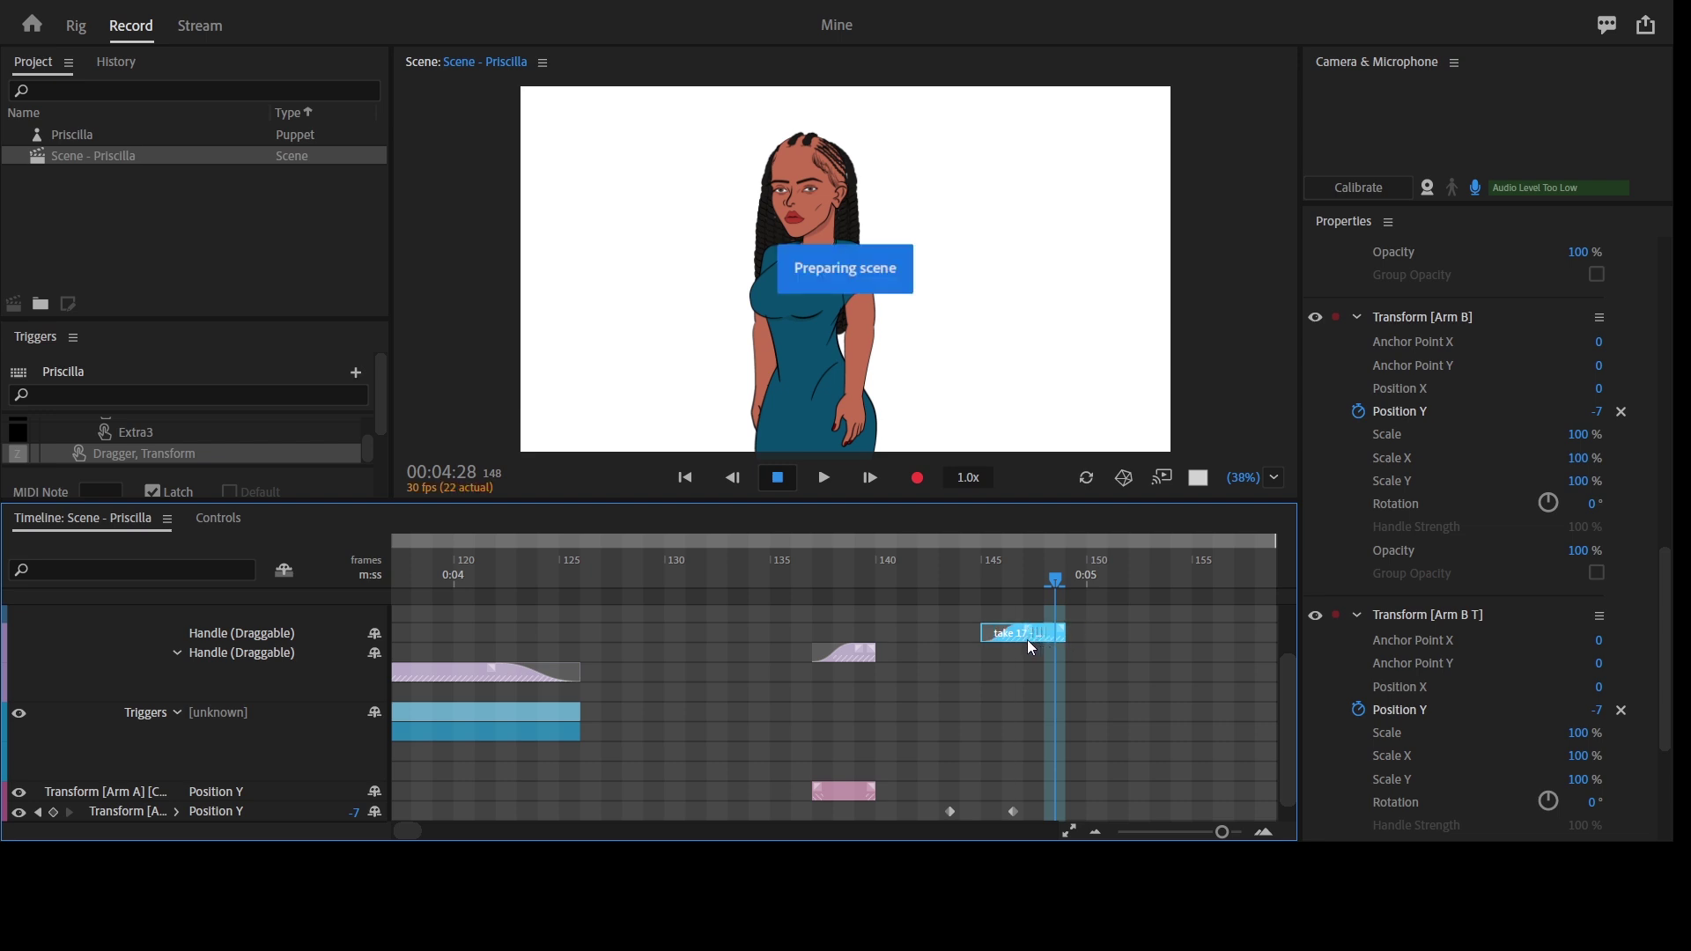
pyautogui.moveTo(1005, 648); pyautogui.dragTo(997, 651)
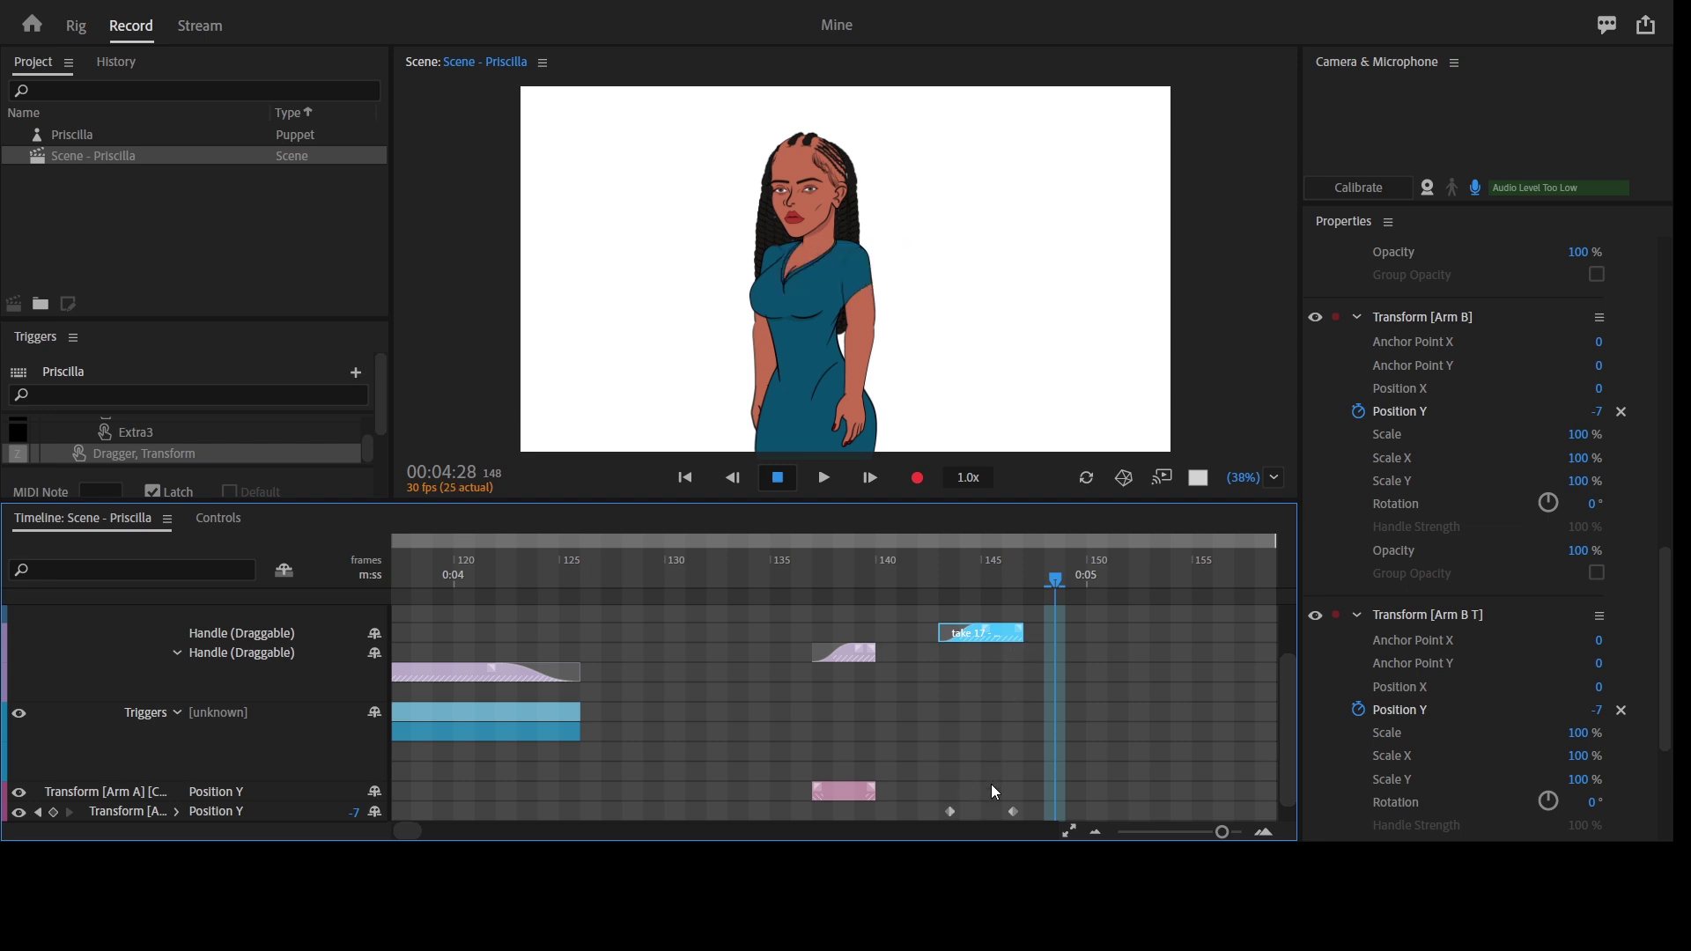
# Move the ending Position Y keyframes of Arm B and Arm B T to frame 145, and trim the new handle take to end there
pyautogui.click(1012, 810)
pyautogui.moveTo(1004, 814); pyautogui.dragTo(997, 815)
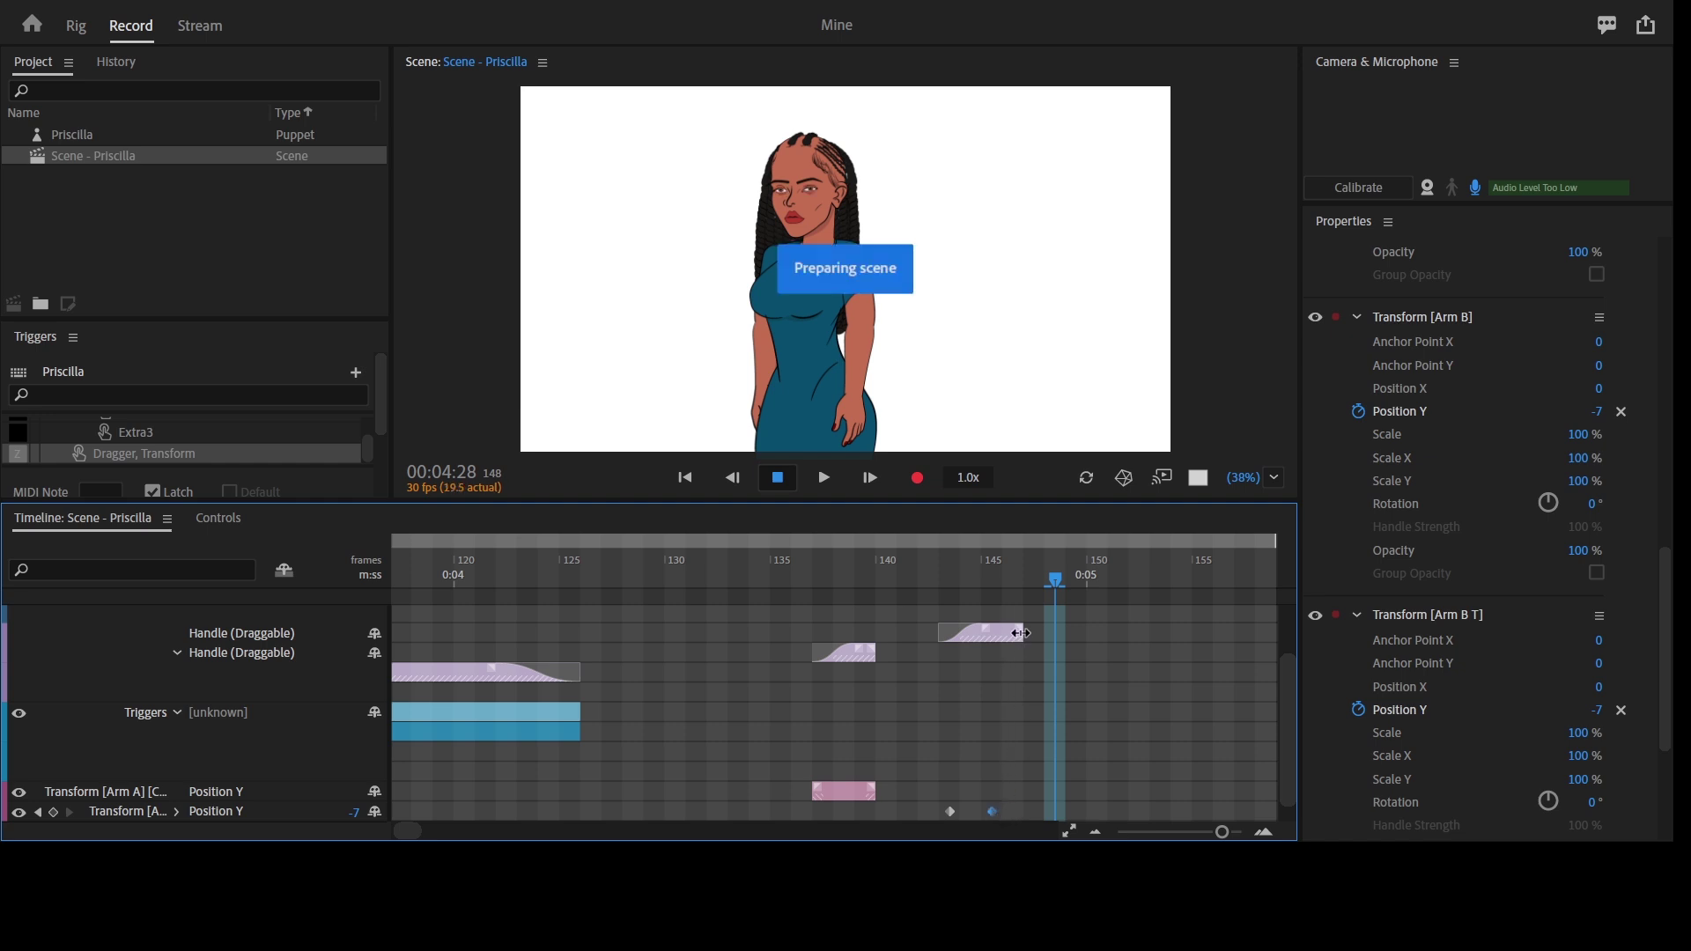
pyautogui.moveTo(1022, 634); pyautogui.dragTo(1003, 634)
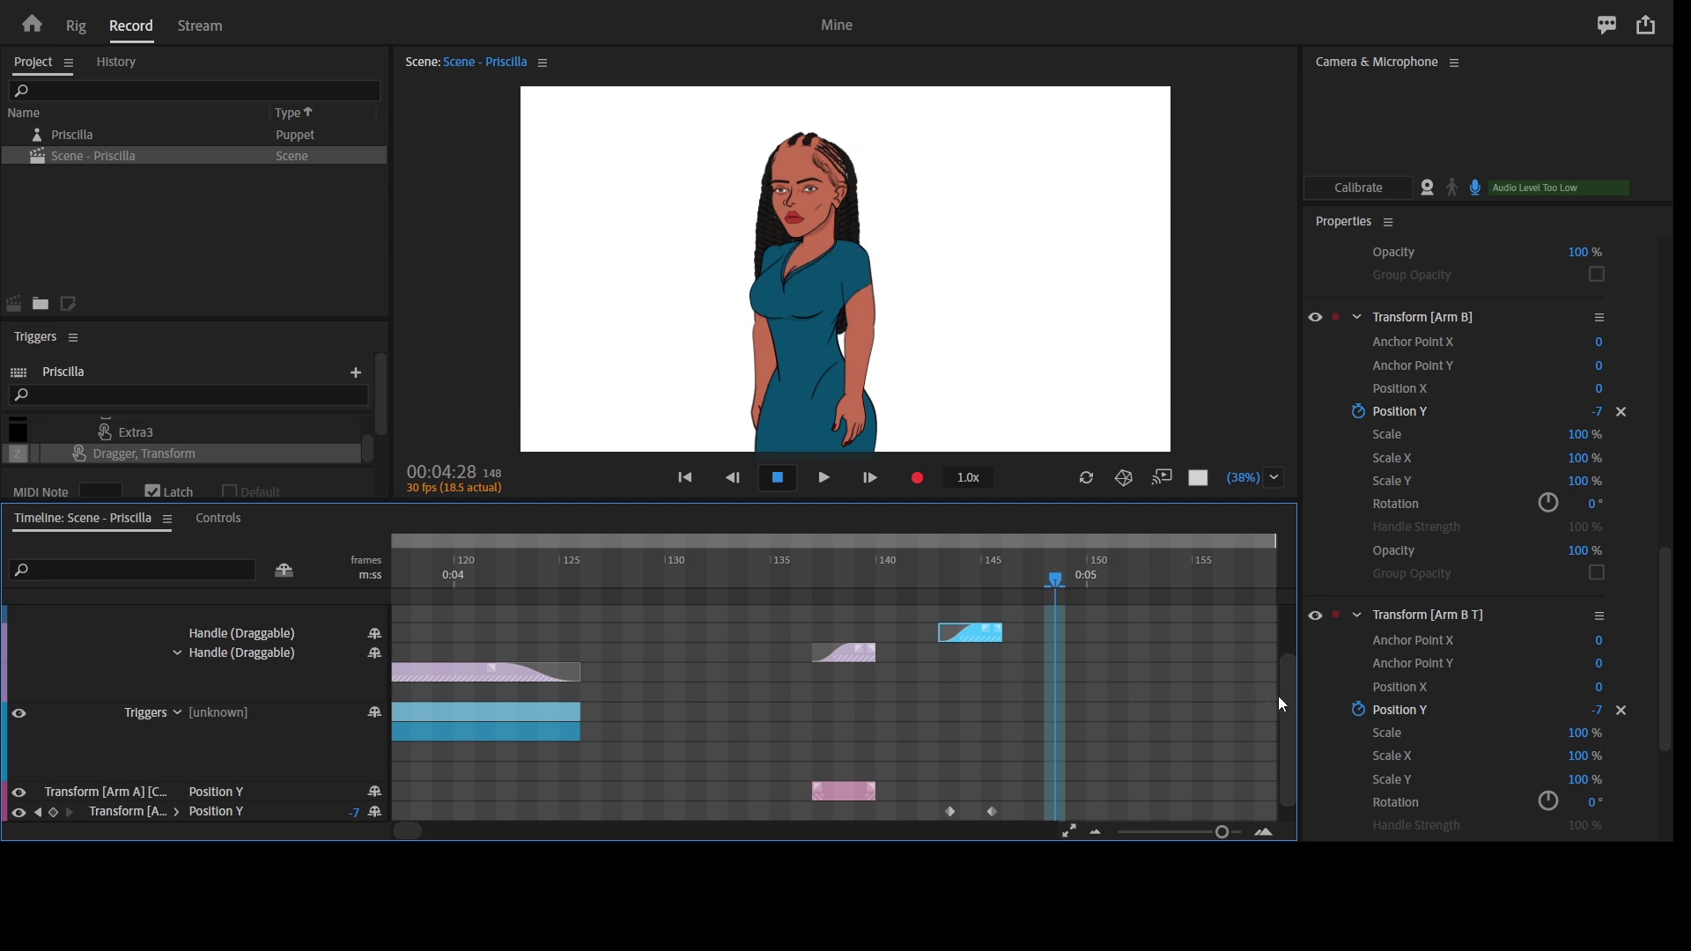
pyautogui.scroll(-1, 1286, 722)
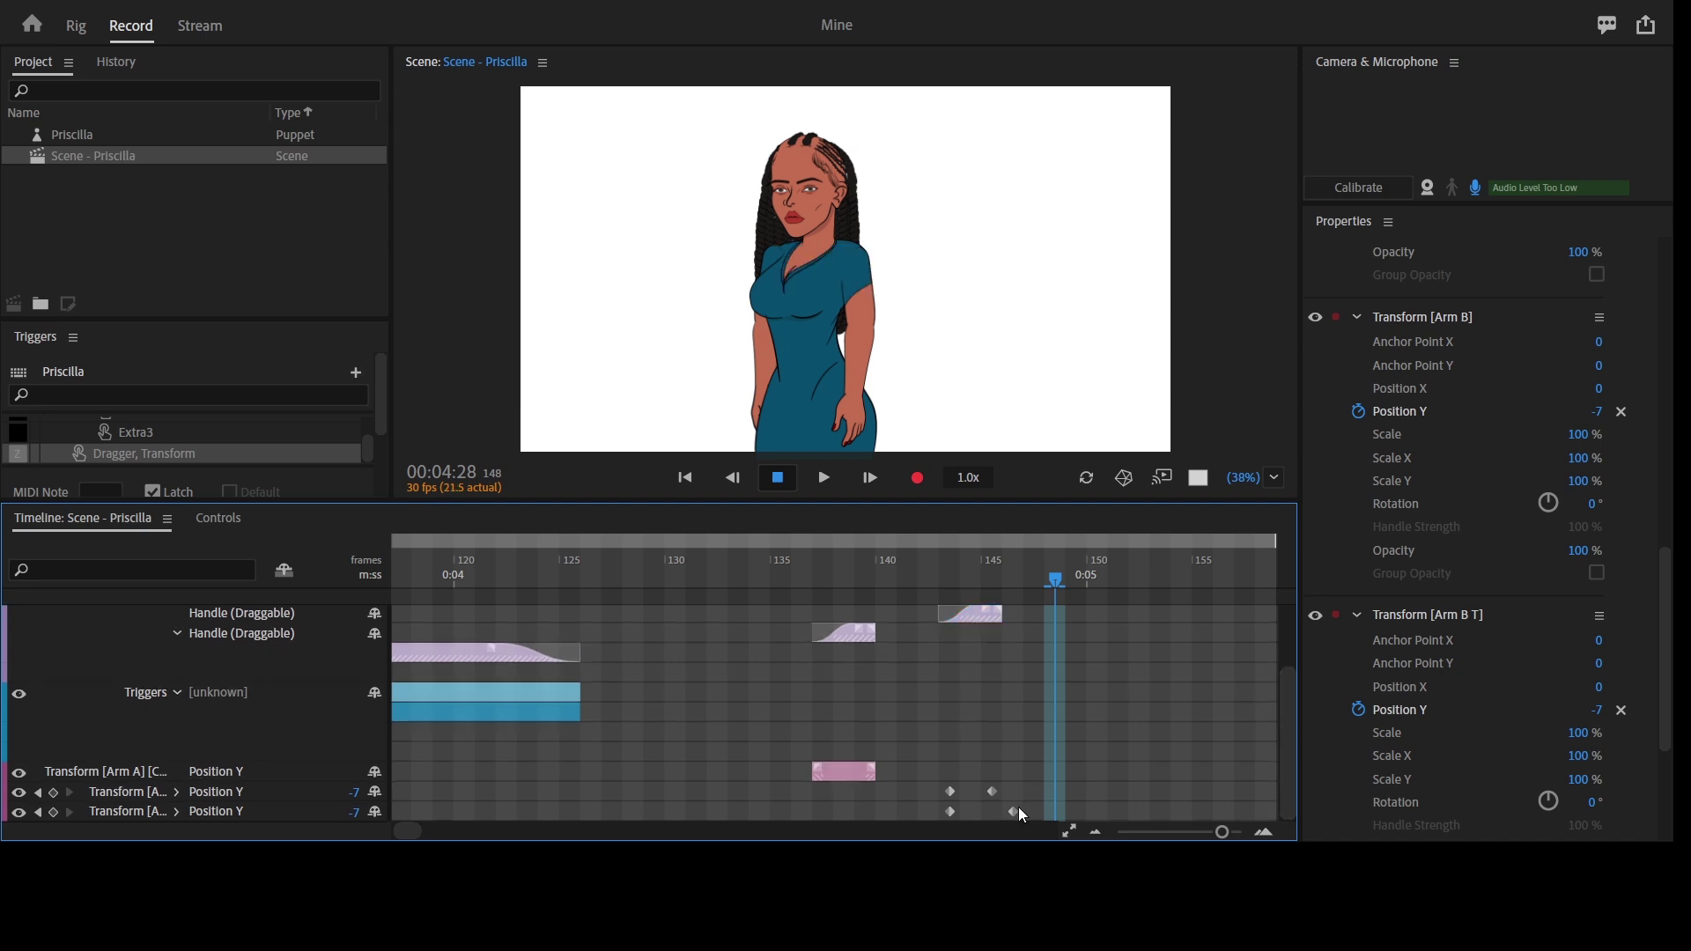
pyautogui.click(1016, 810)
pyautogui.moveTo(997, 817); pyautogui.dragTo(938, 814)
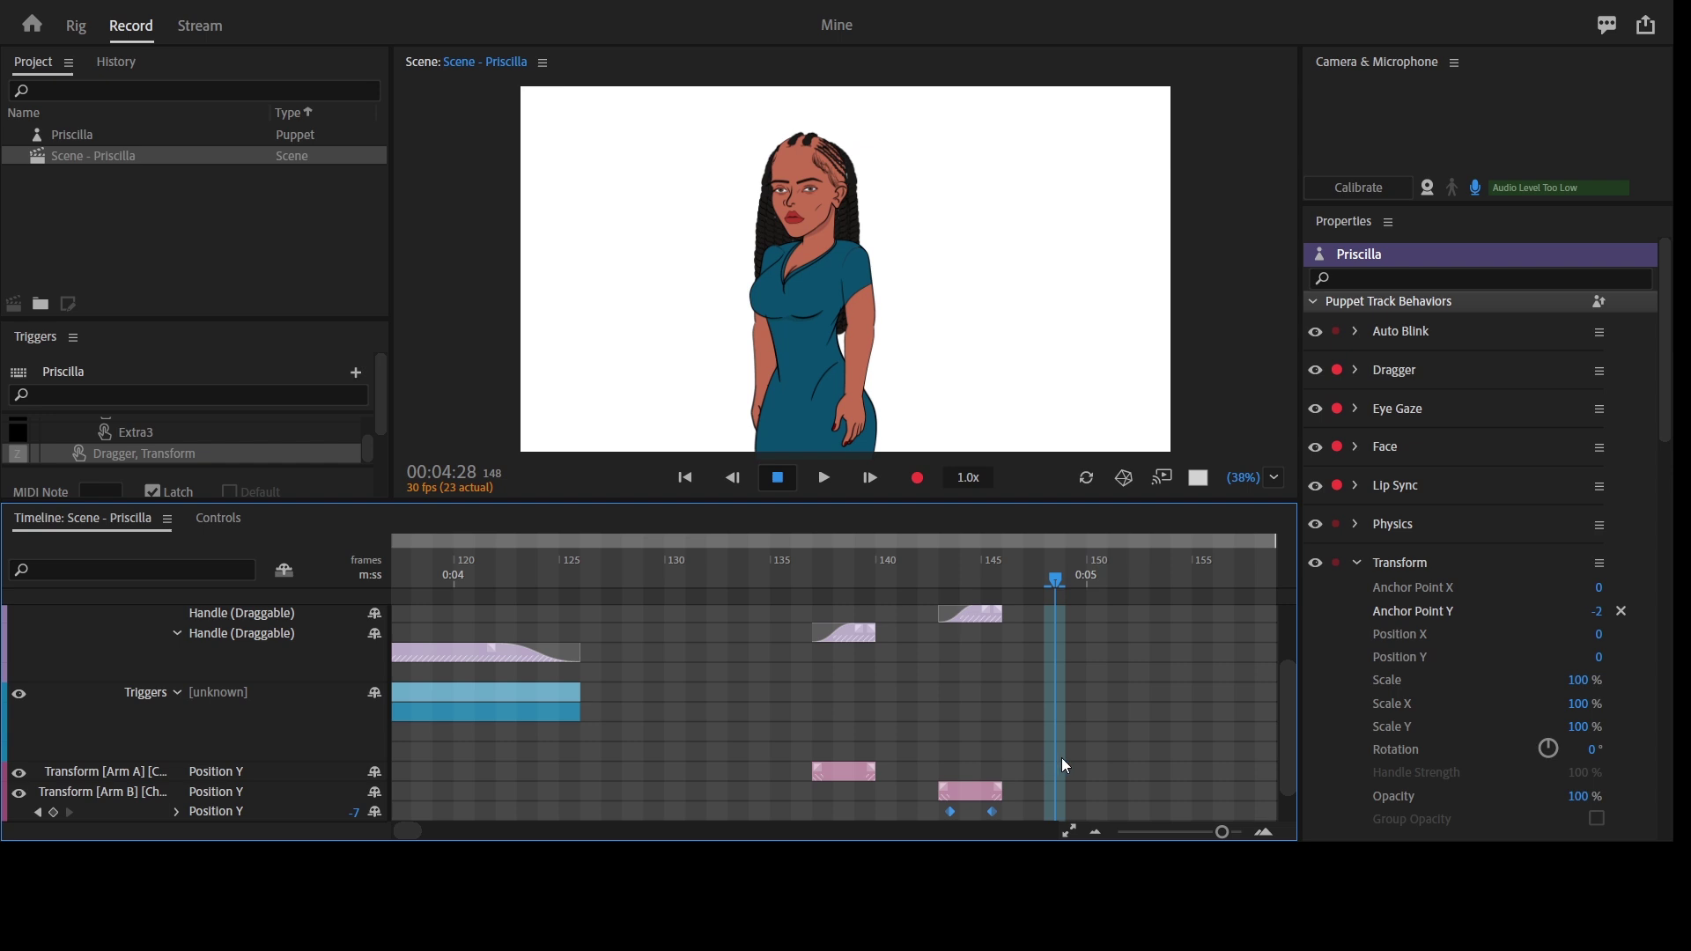
pyautogui.click(981, 807)
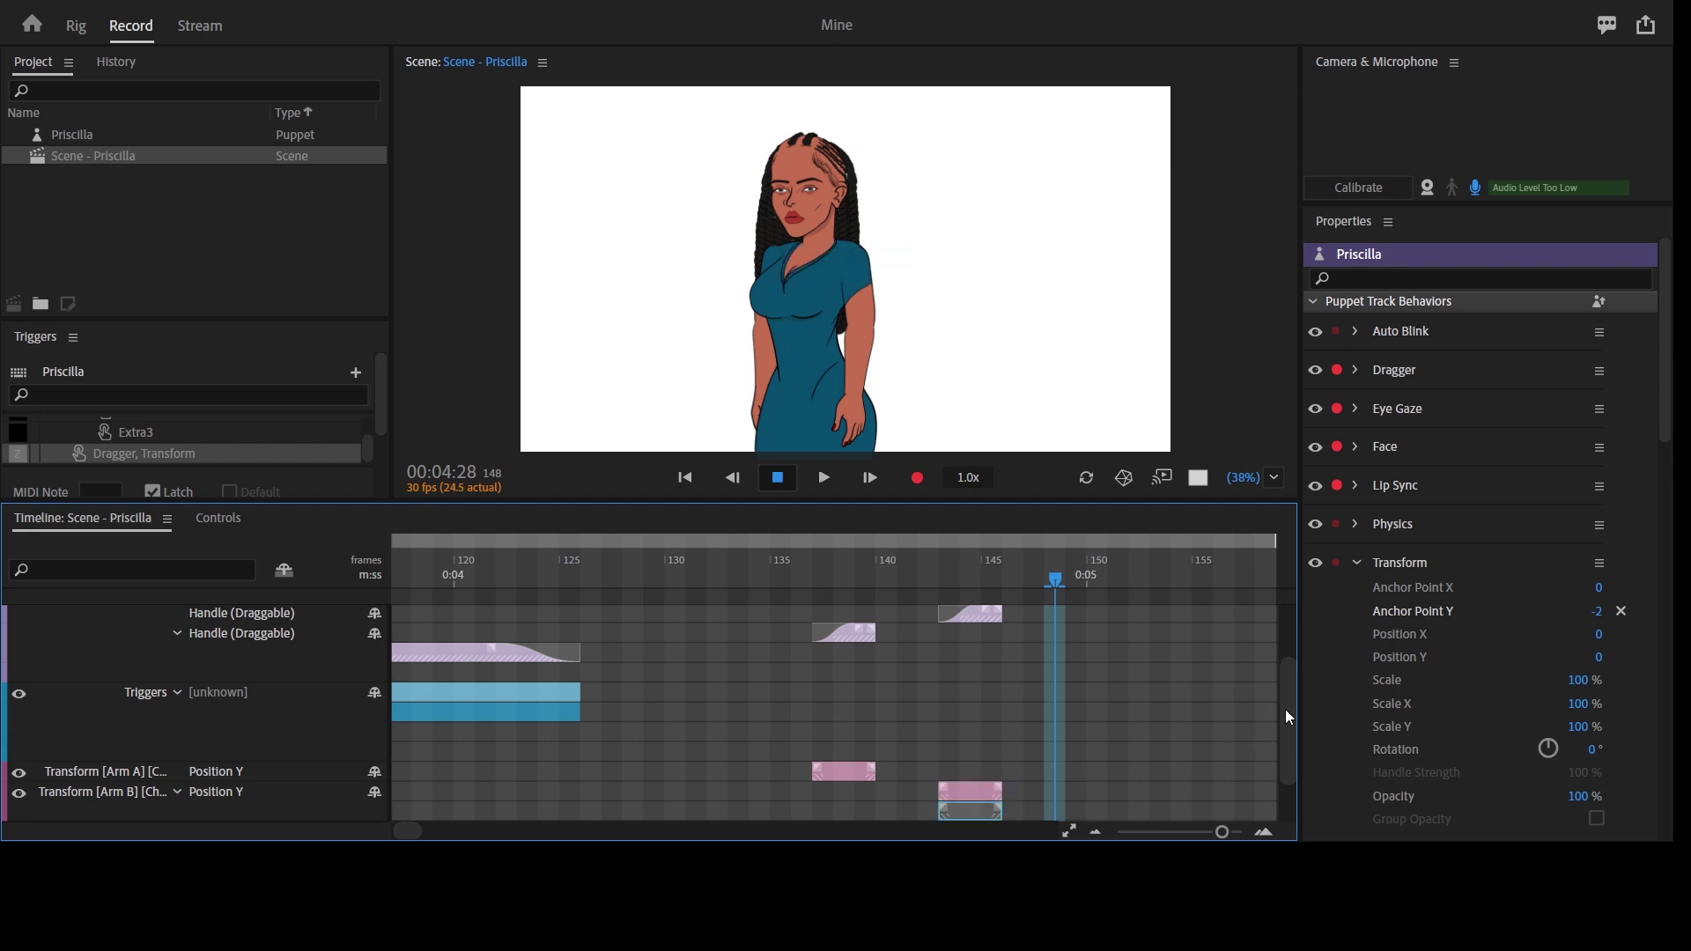
pyautogui.moveTo(1288, 714); pyautogui.dragTo(1282, 751)
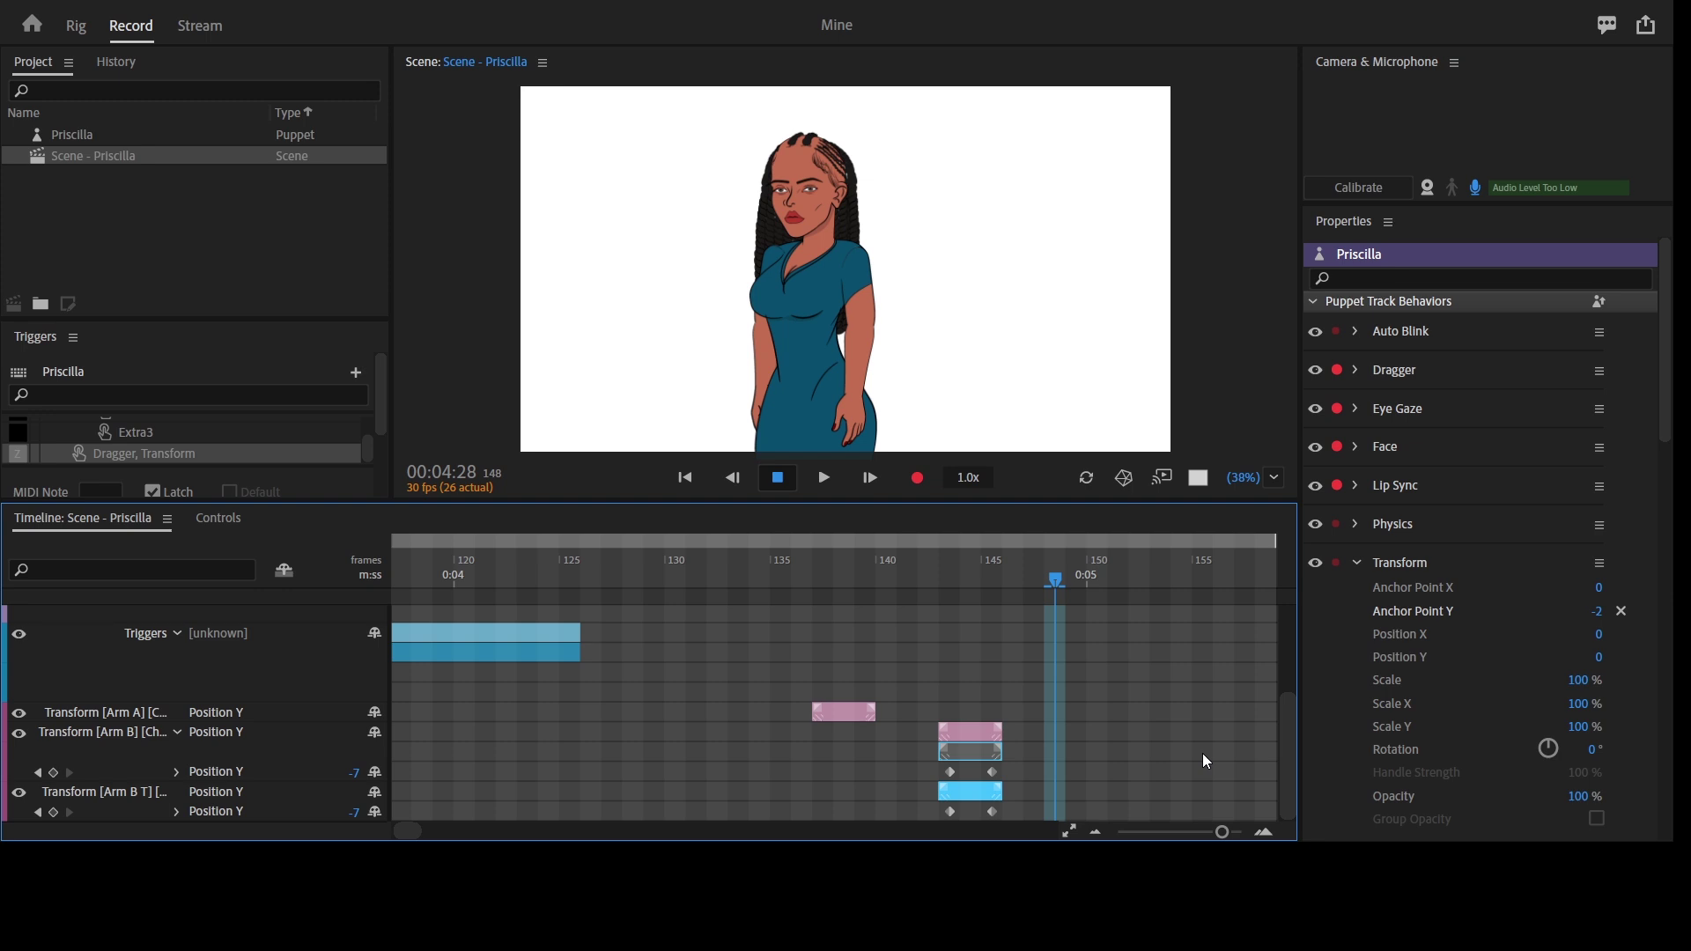
pyautogui.hotkey('ctrl', 'z')
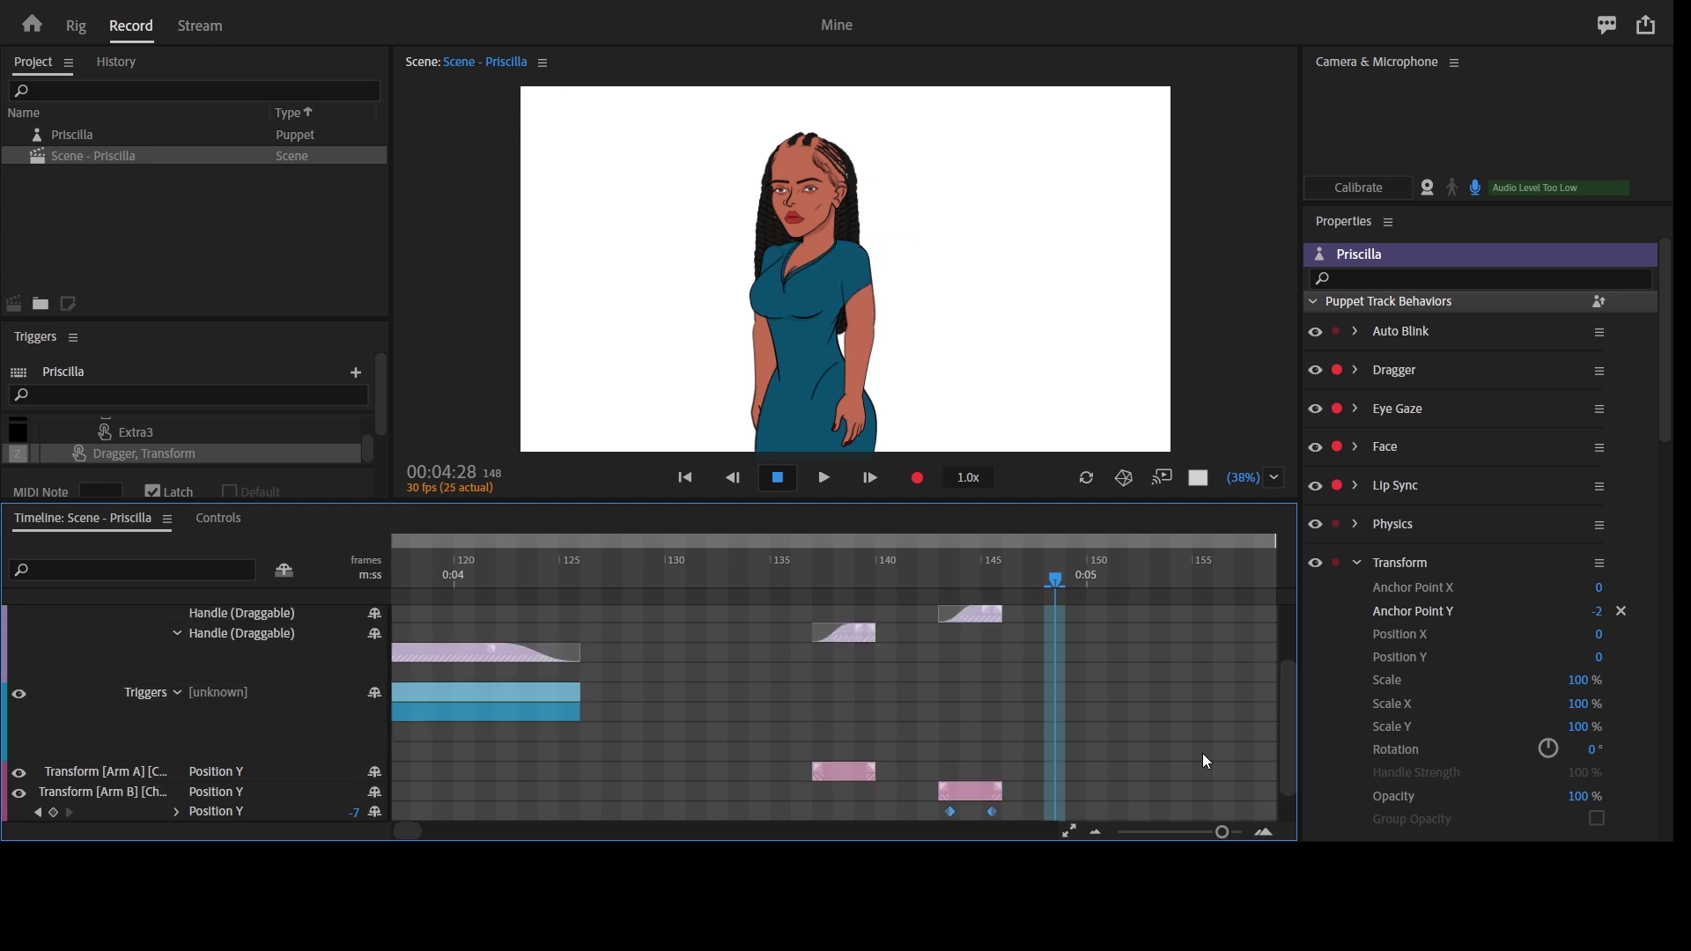
pyautogui.hotkey('ctrl', 'z')
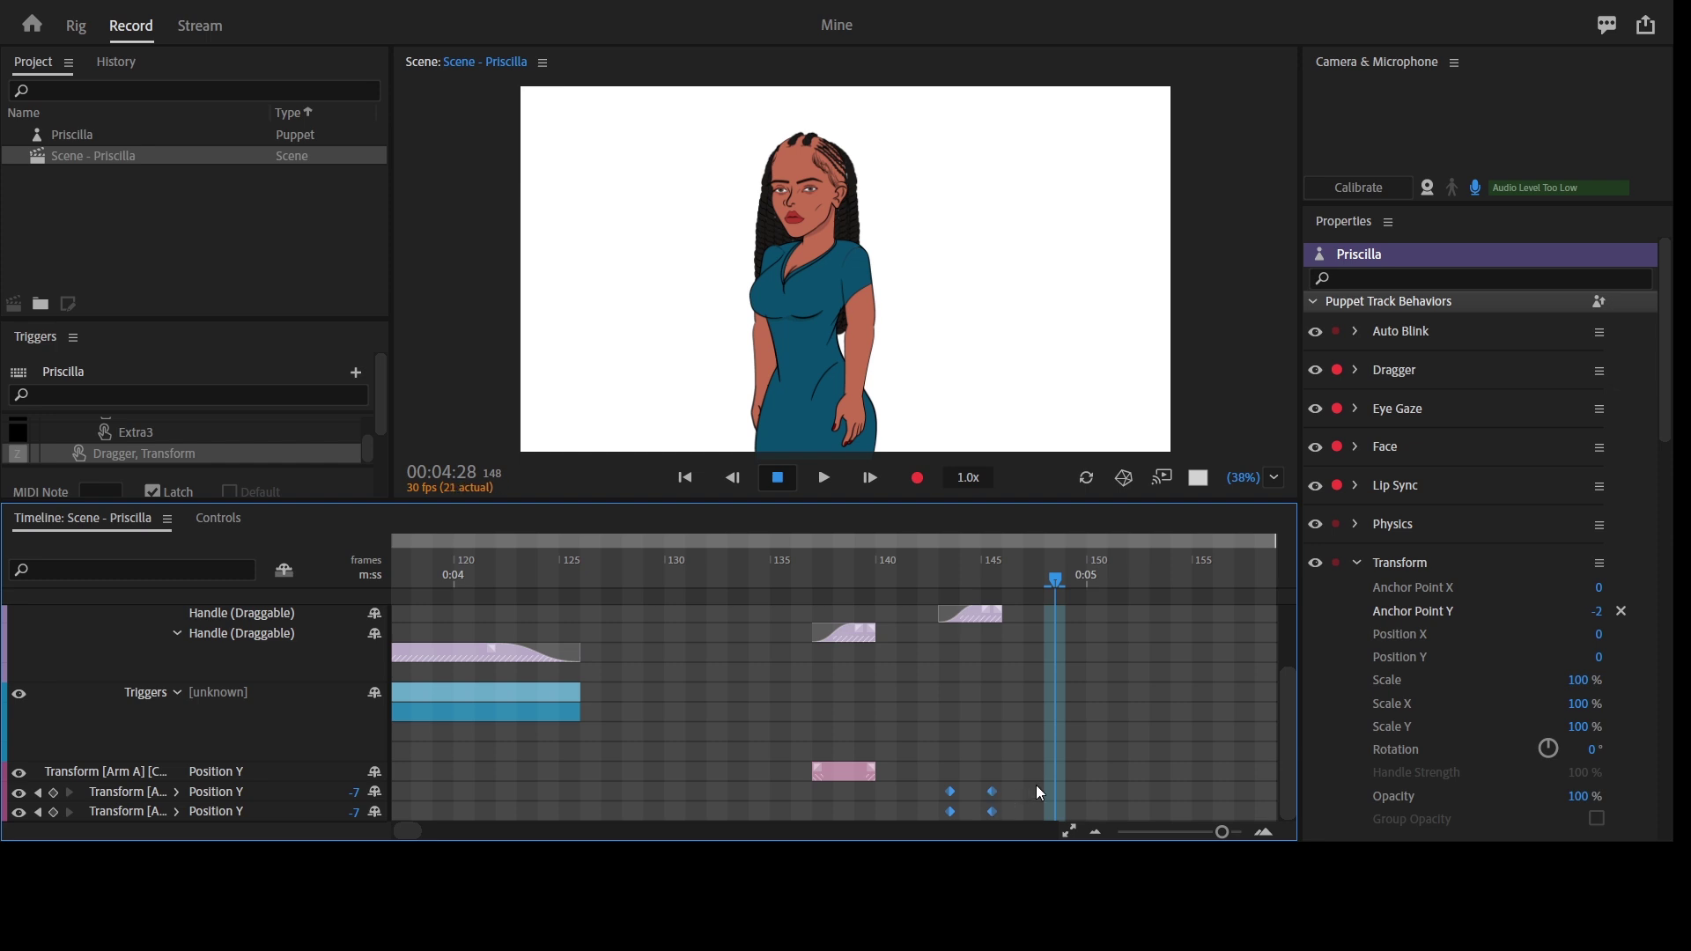
# Create one take each from the selected Arm B and Arm B T Position Y keyframes, spanning frames 143 to 145
pyautogui.hotkey('ctrl', 'z')
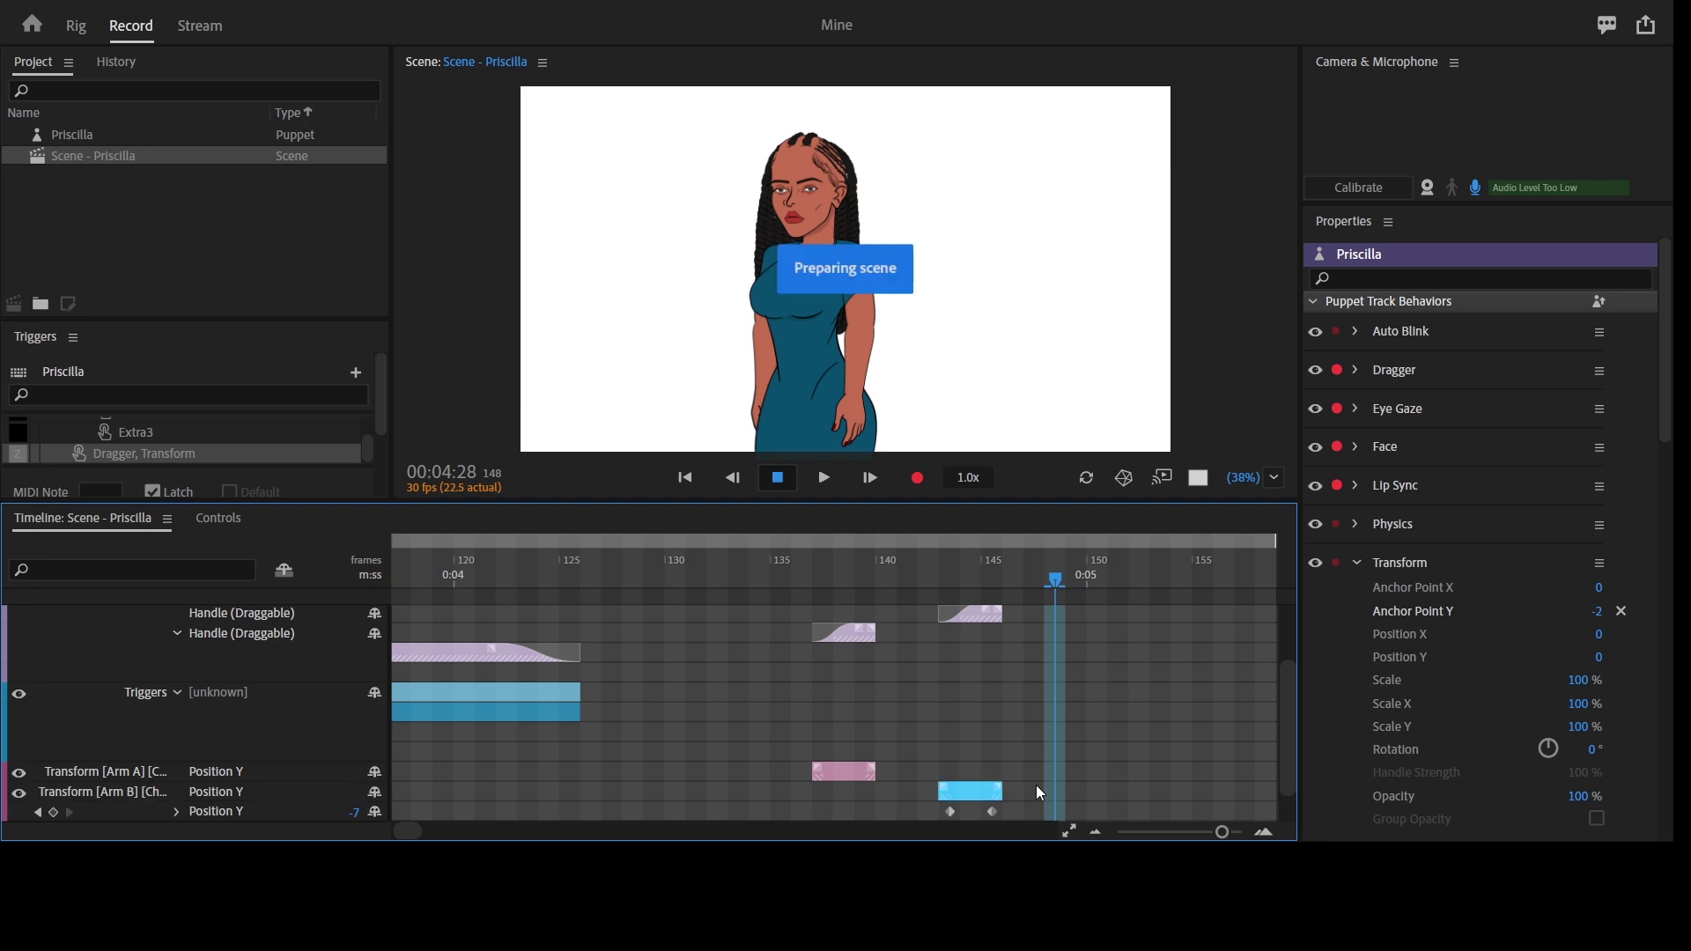
pyautogui.moveTo(1289, 710); pyautogui.dragTo(1289, 764)
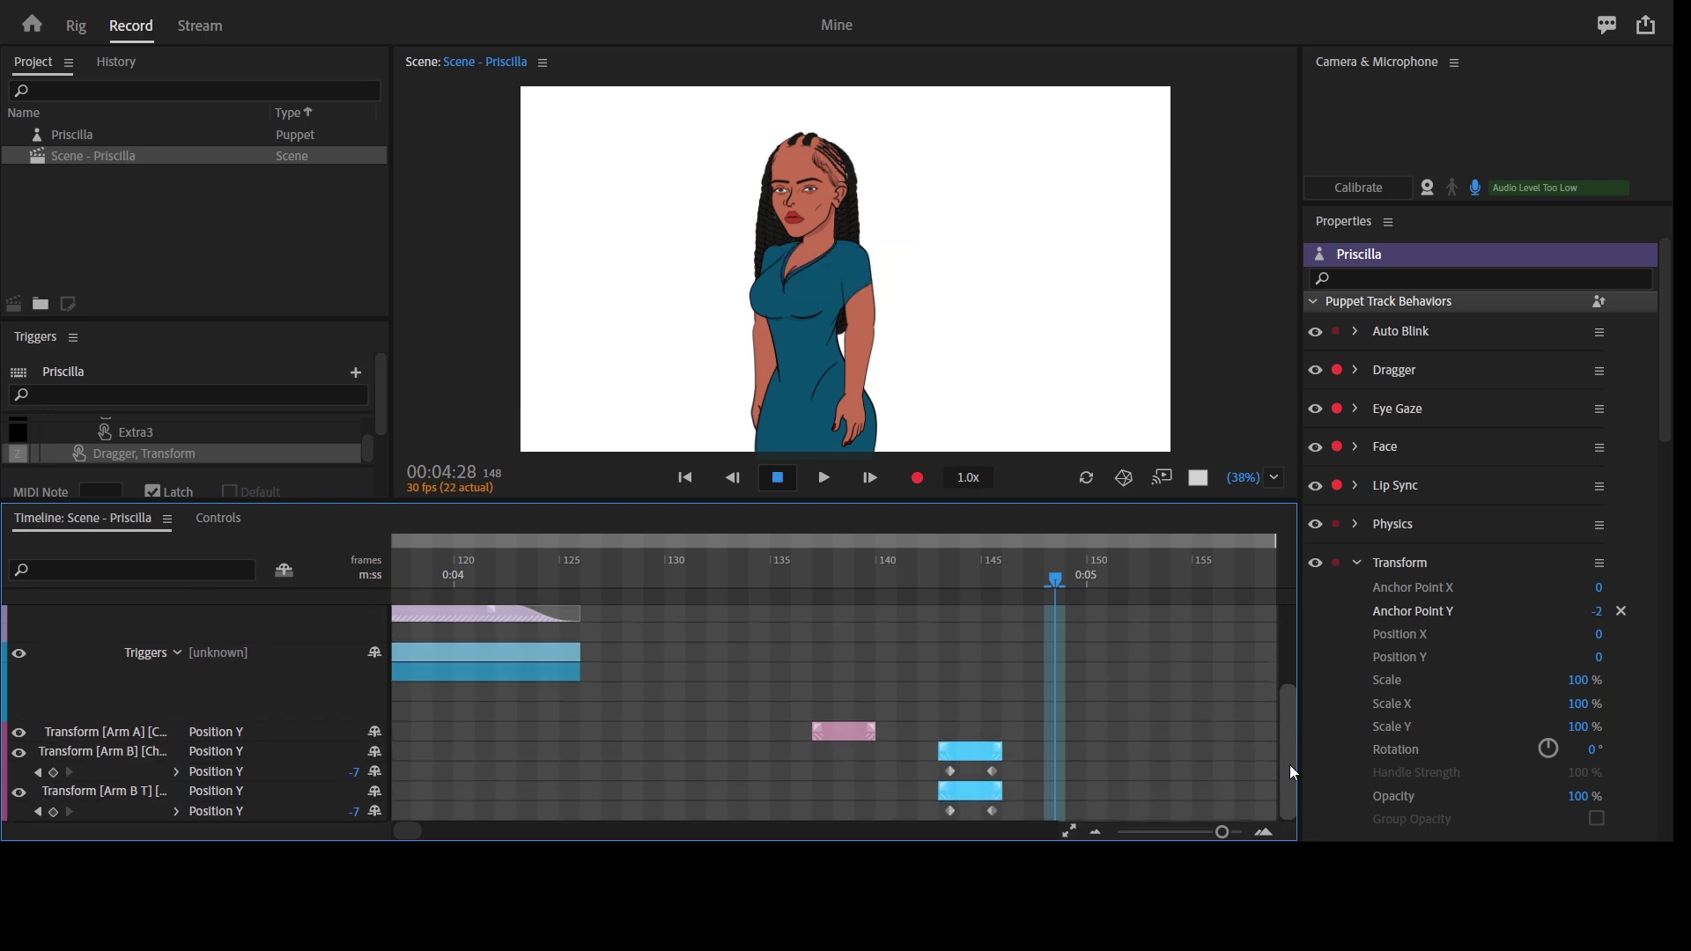
pyautogui.click(1156, 773)
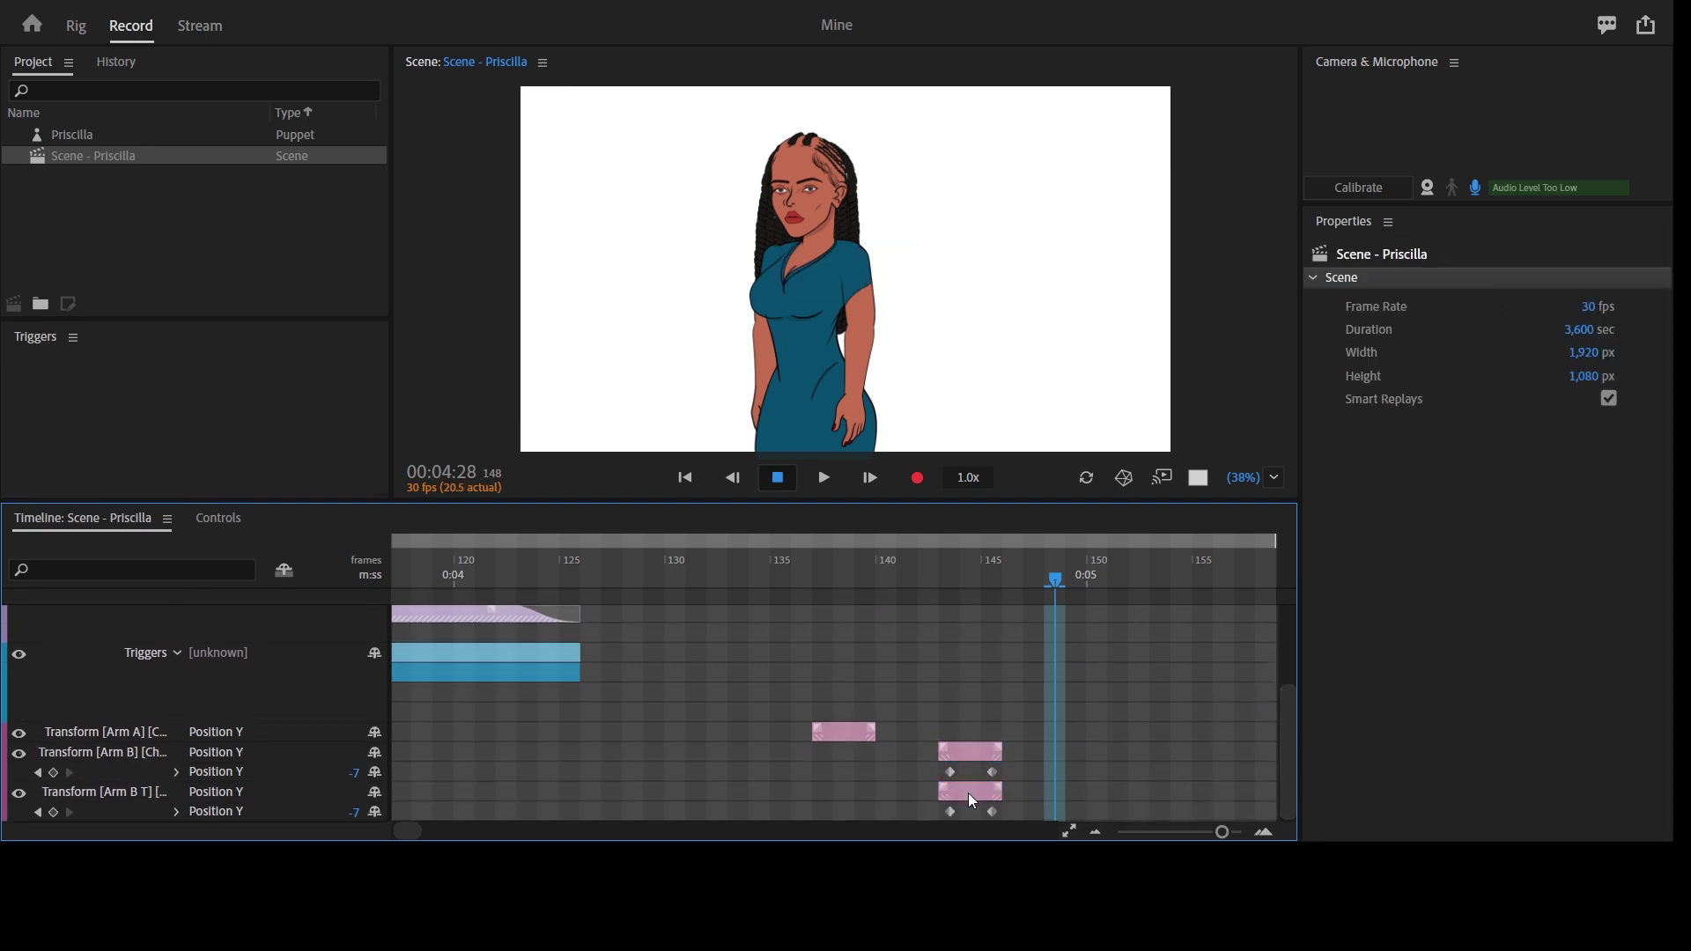
# Create a triggerable replay from the Arm B and Arm B T Position Y takes together with the matching Draggable handle take
pyautogui.click(970, 795)
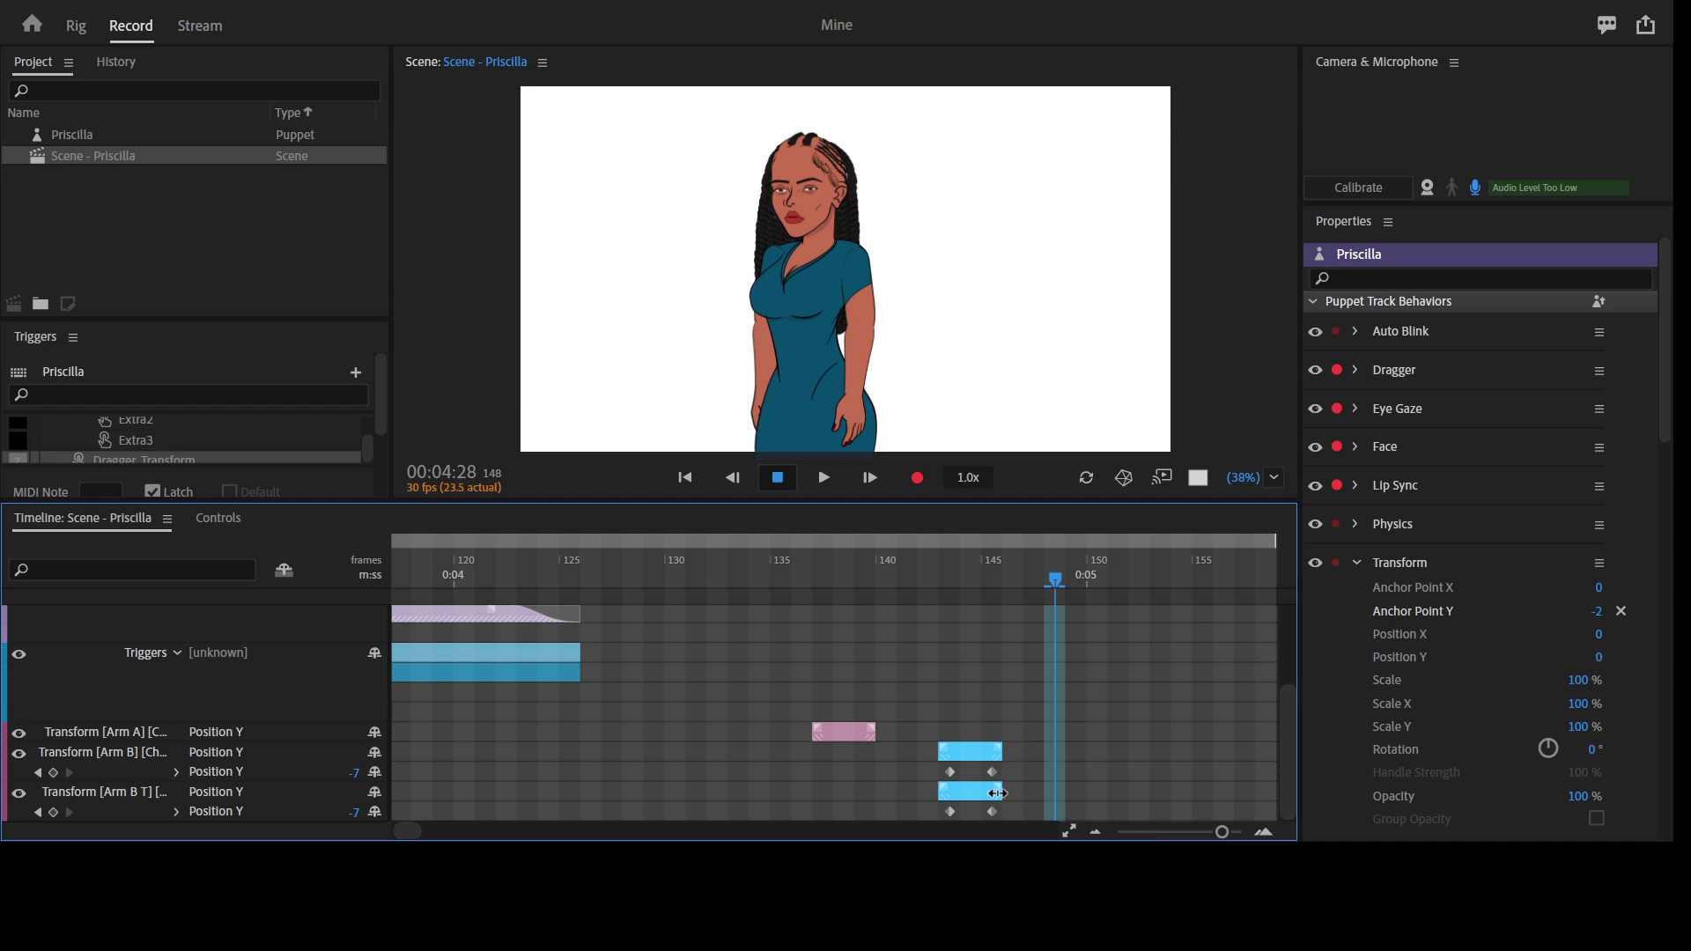
pyautogui.scroll(3, 1006, 710)
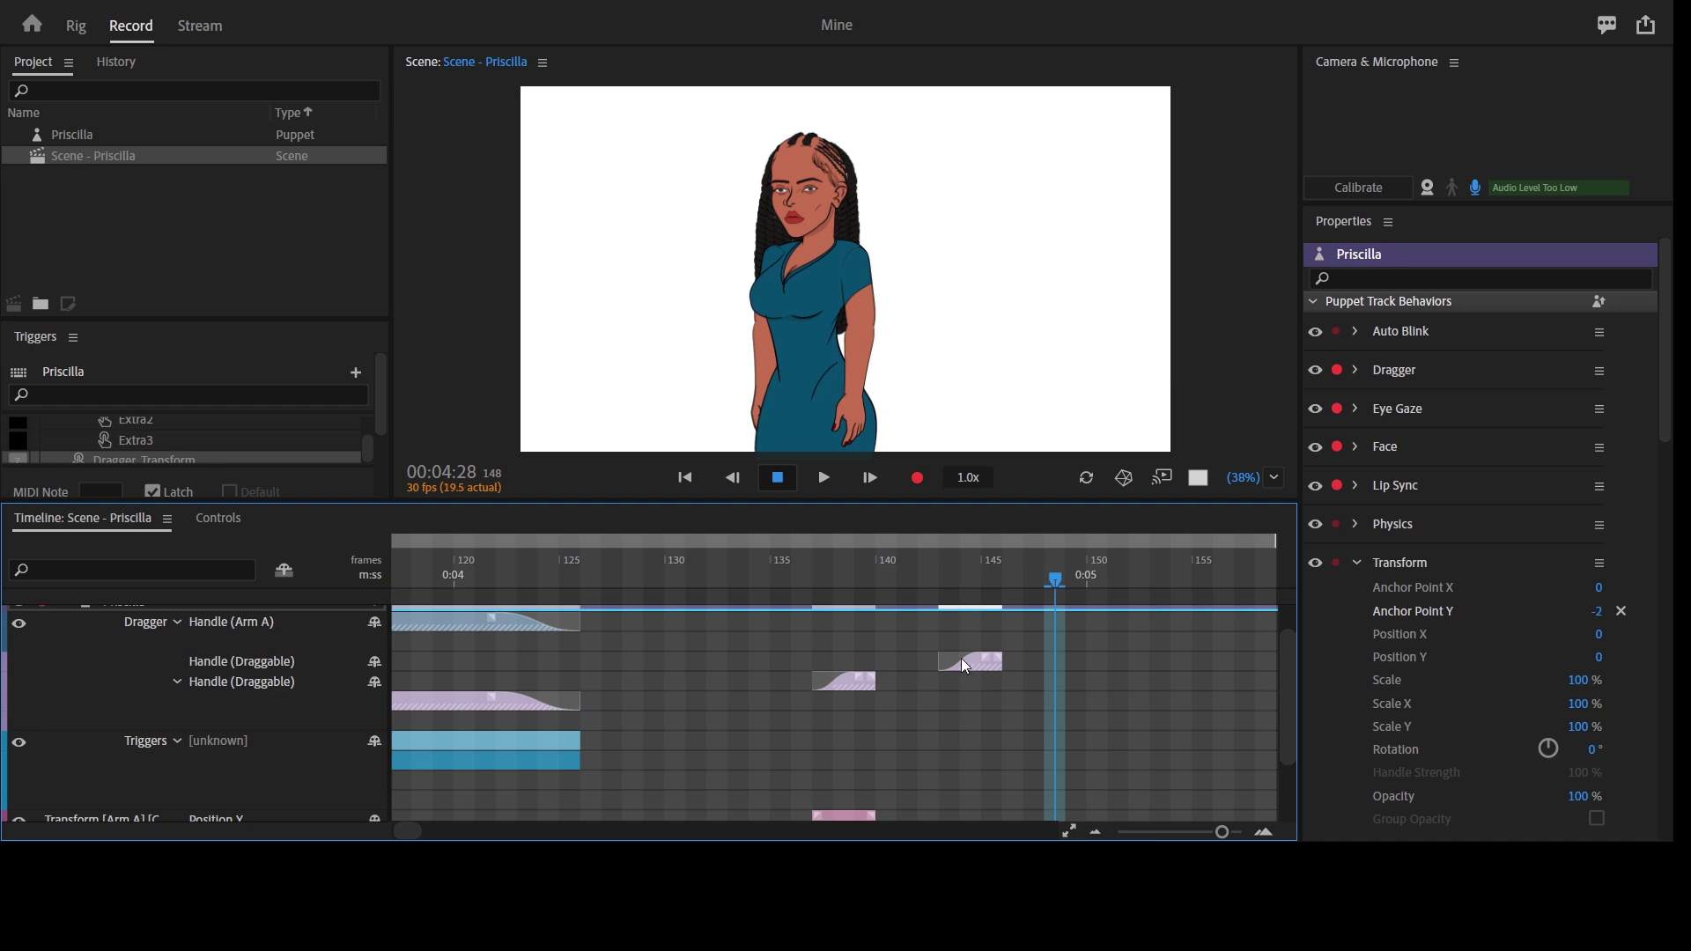
pyautogui.click(966, 667)
pyautogui.scroll(-3, 980, 757)
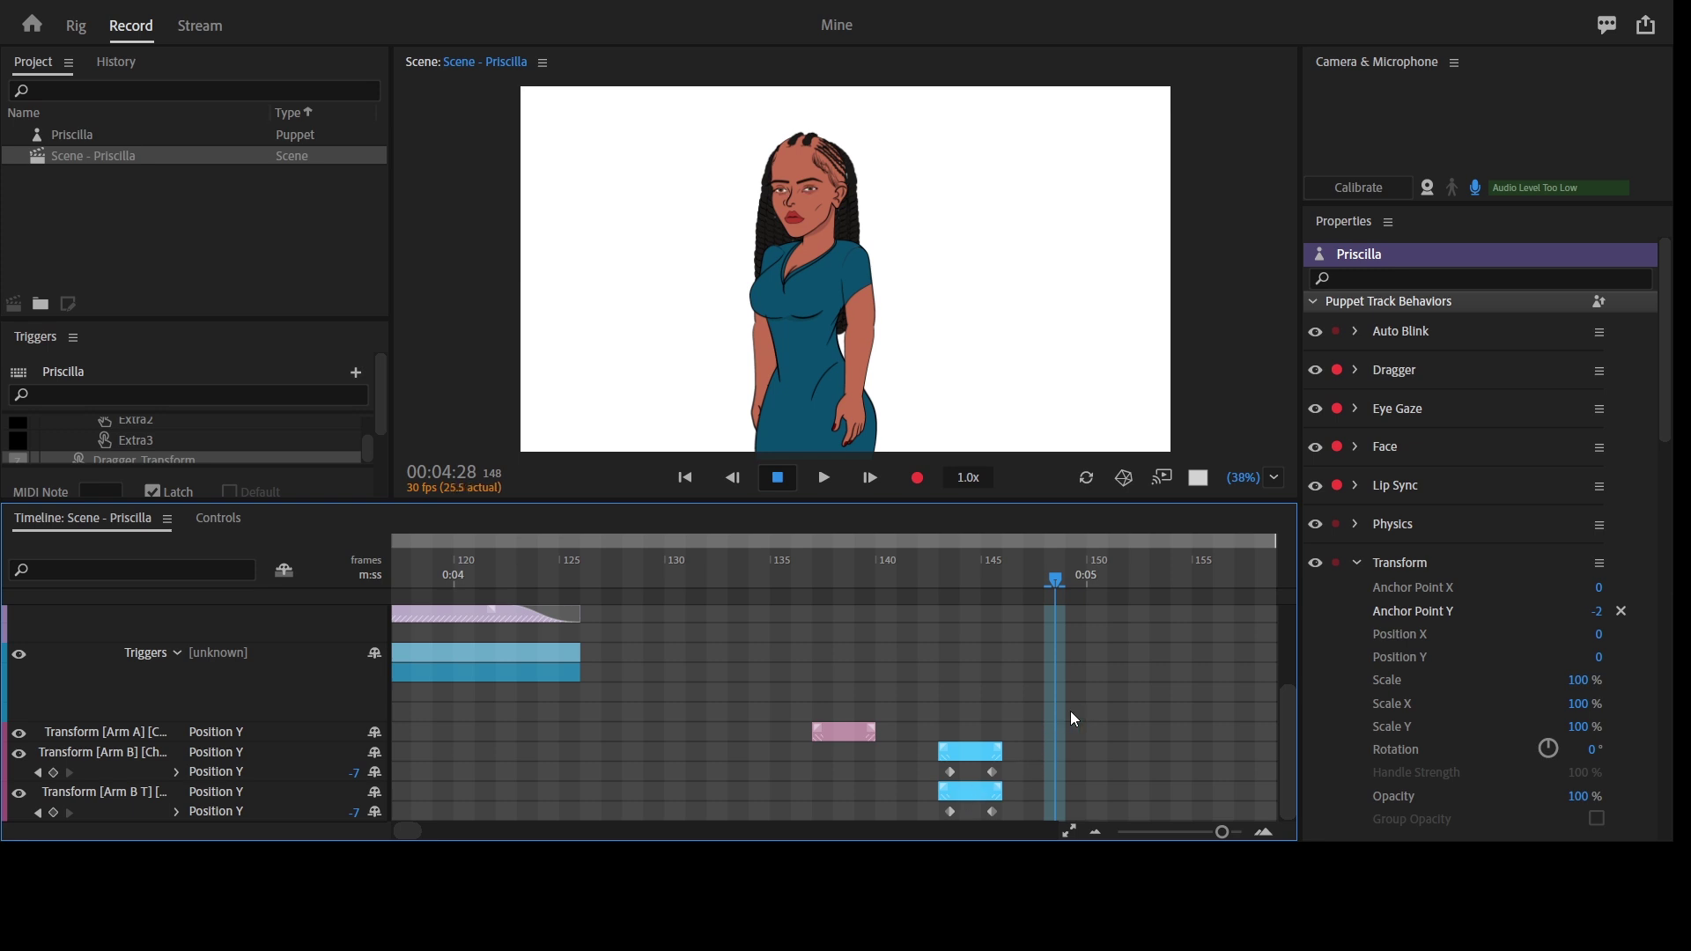
pyautogui.click(214, 431)
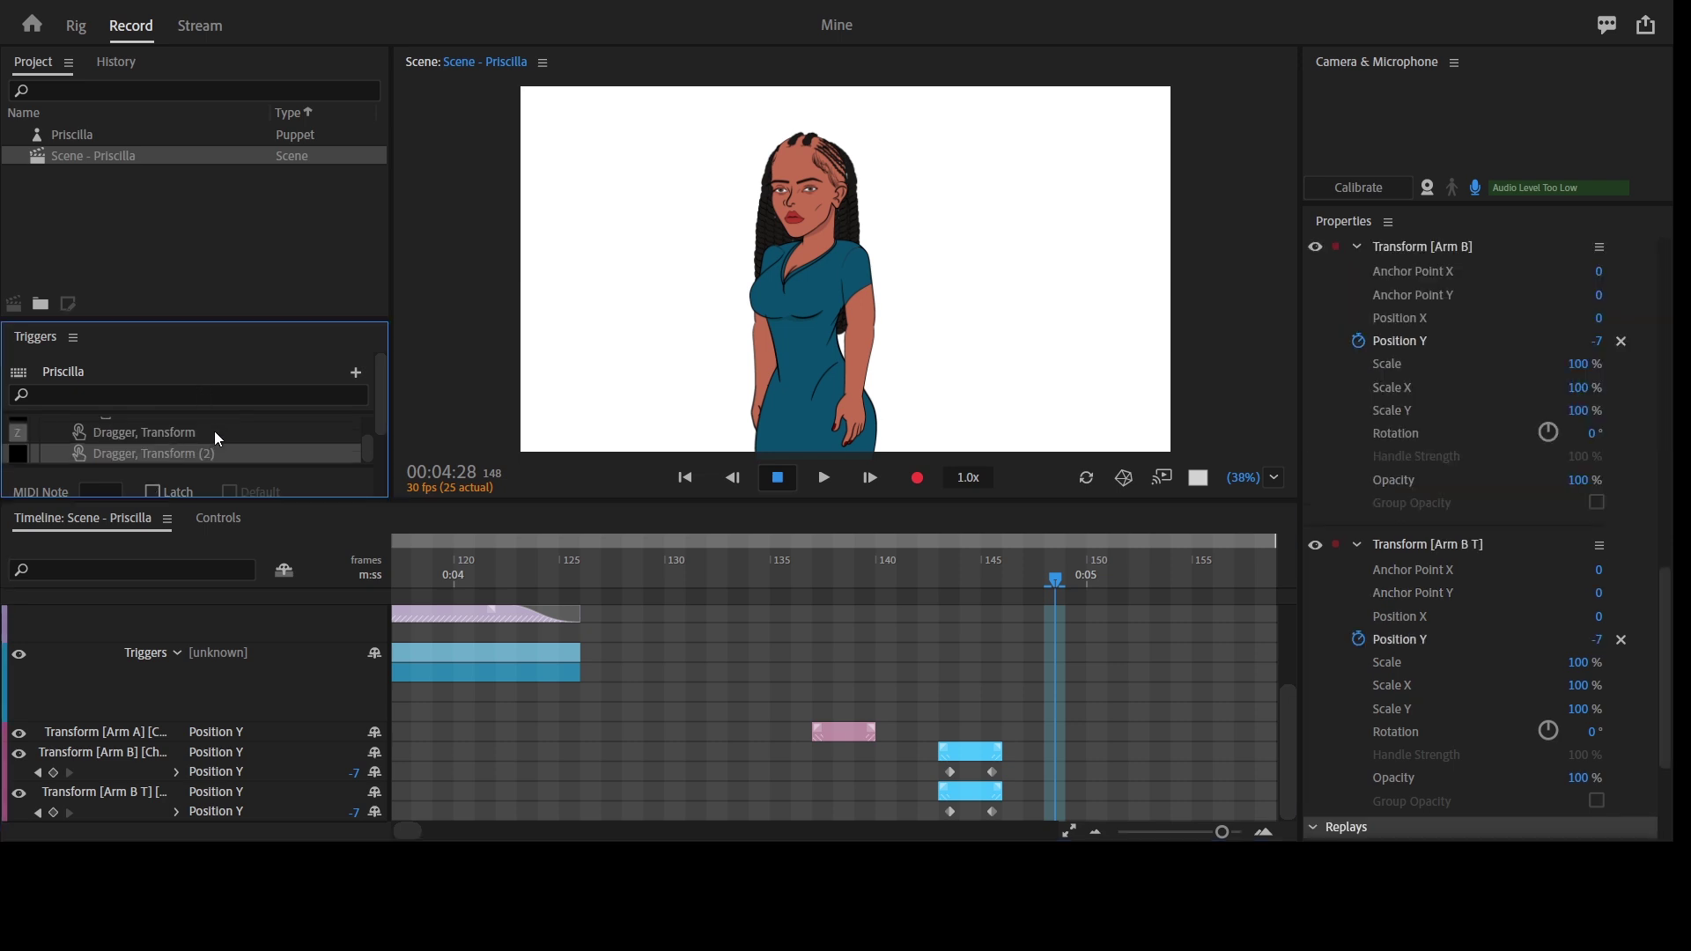
# Rename the first replay trigger, "Dragger, Transform"
pyautogui.click(130, 432)
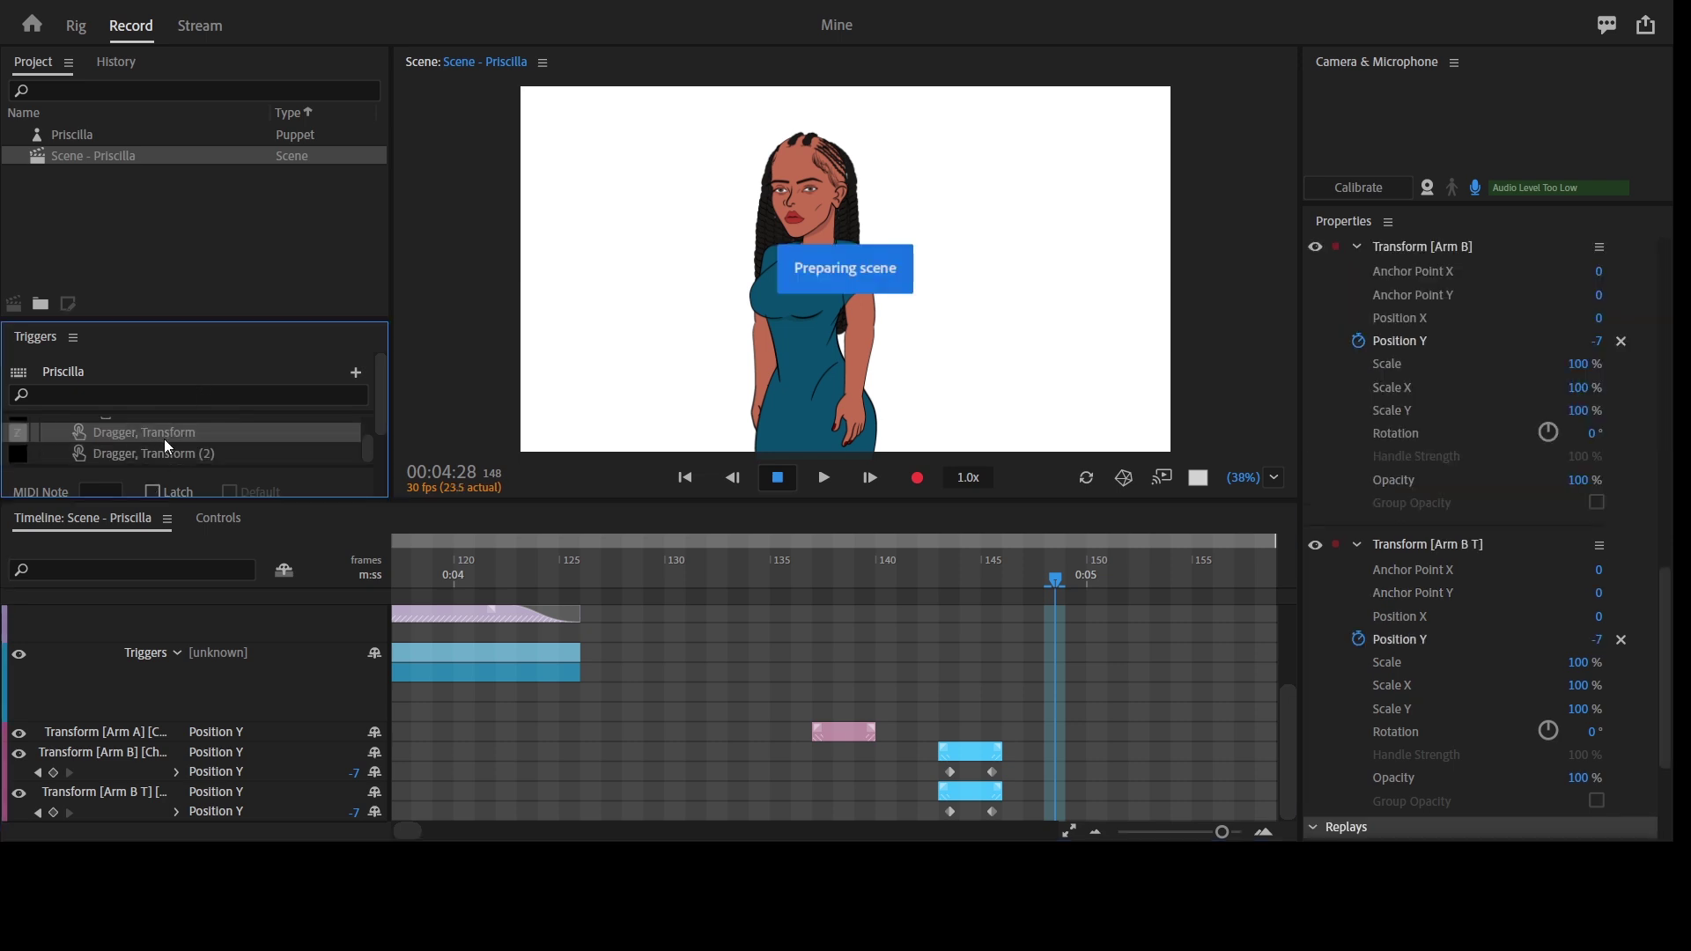
pyautogui.doubleClick(165, 438)
pyautogui.write('A')
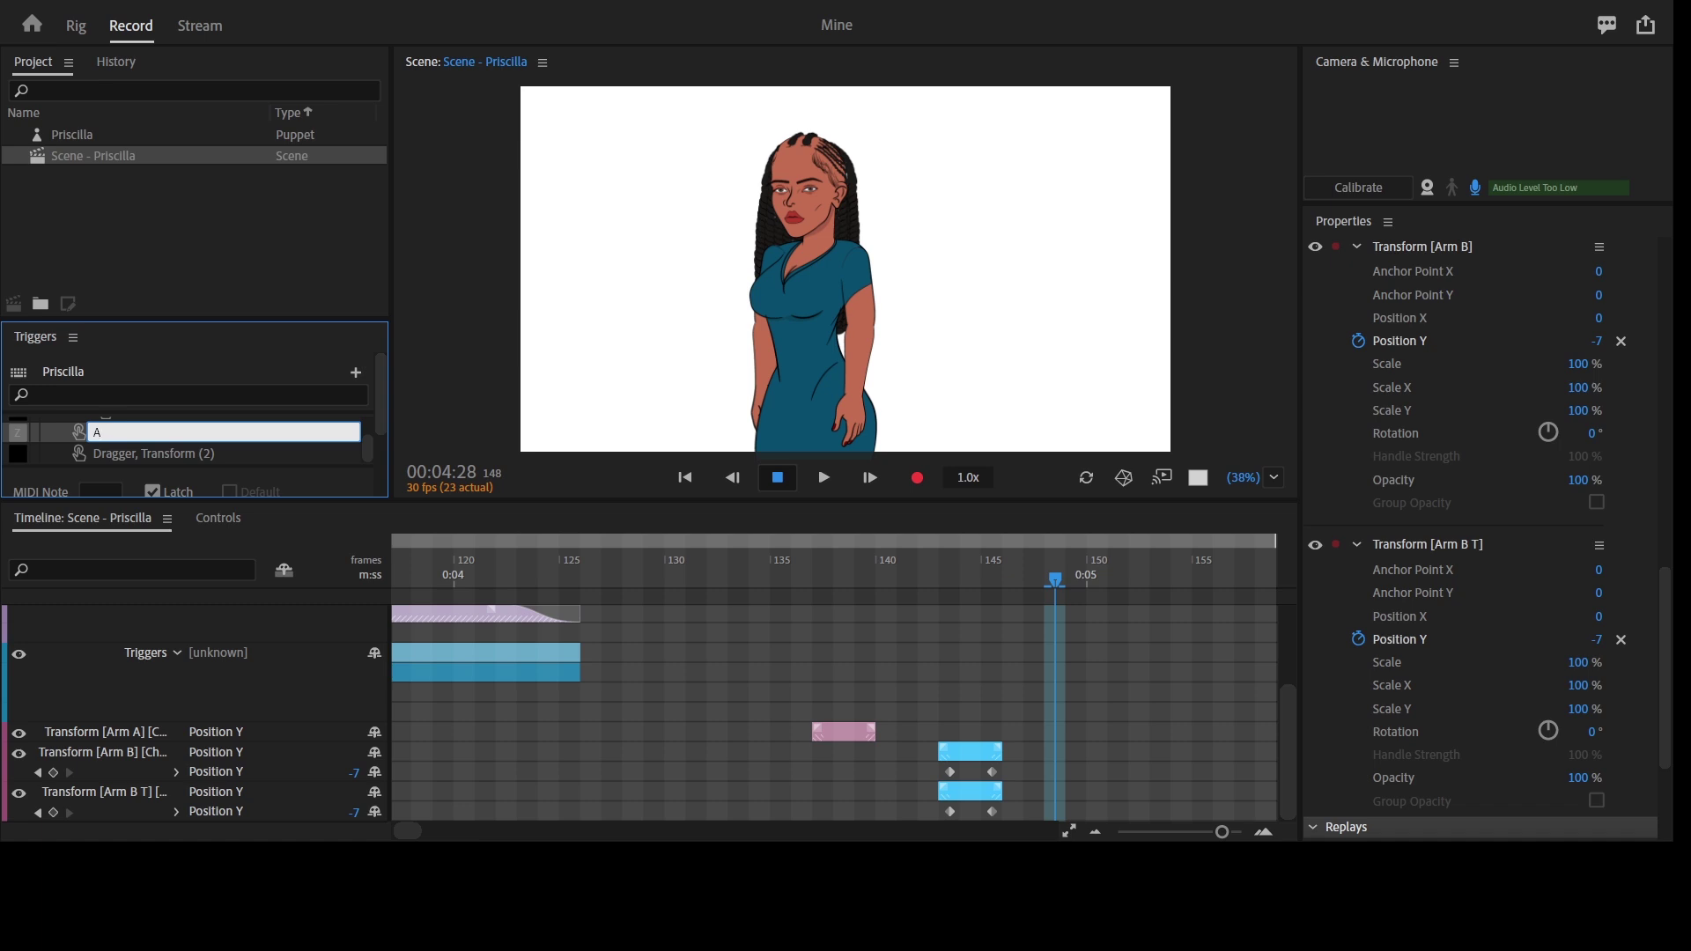
pyautogui.write('rm')
pyautogui.press('BackSpace')
pyautogui.press('BackSpace')
pyautogui.press('BackSpace')
pyautogui.press('BackSpace')
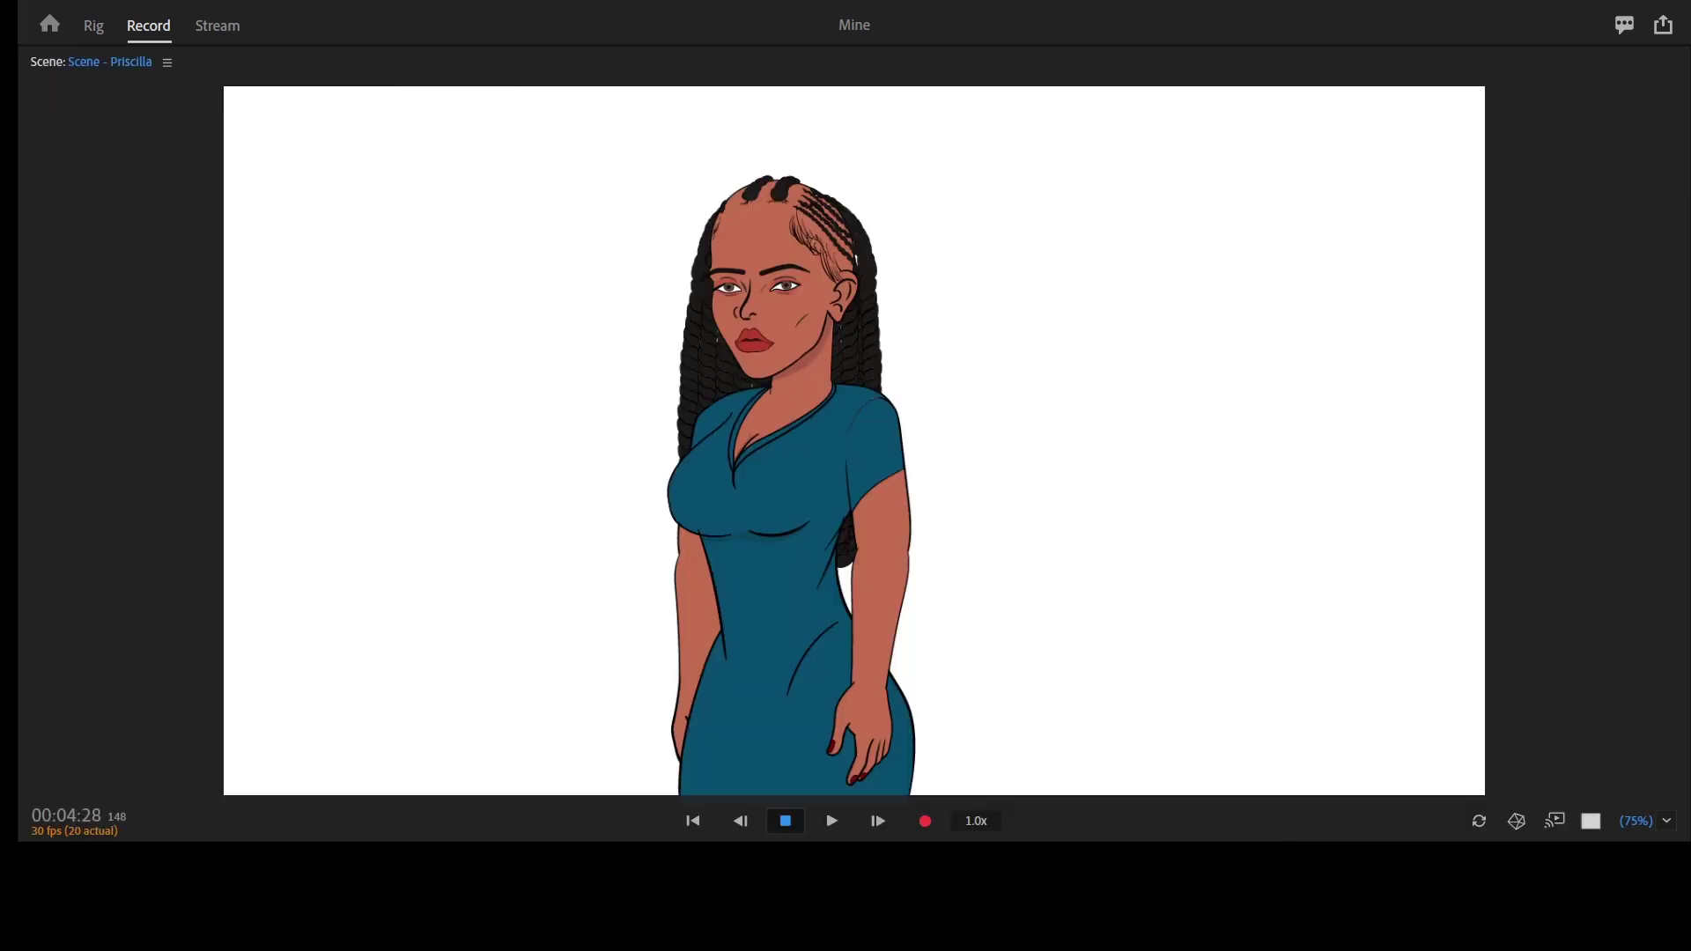
# Test the puppet's triggers in the enlarged scene, switching from the crossed-arms pose to the arms-down pose
pyautogui.click(651, 410)
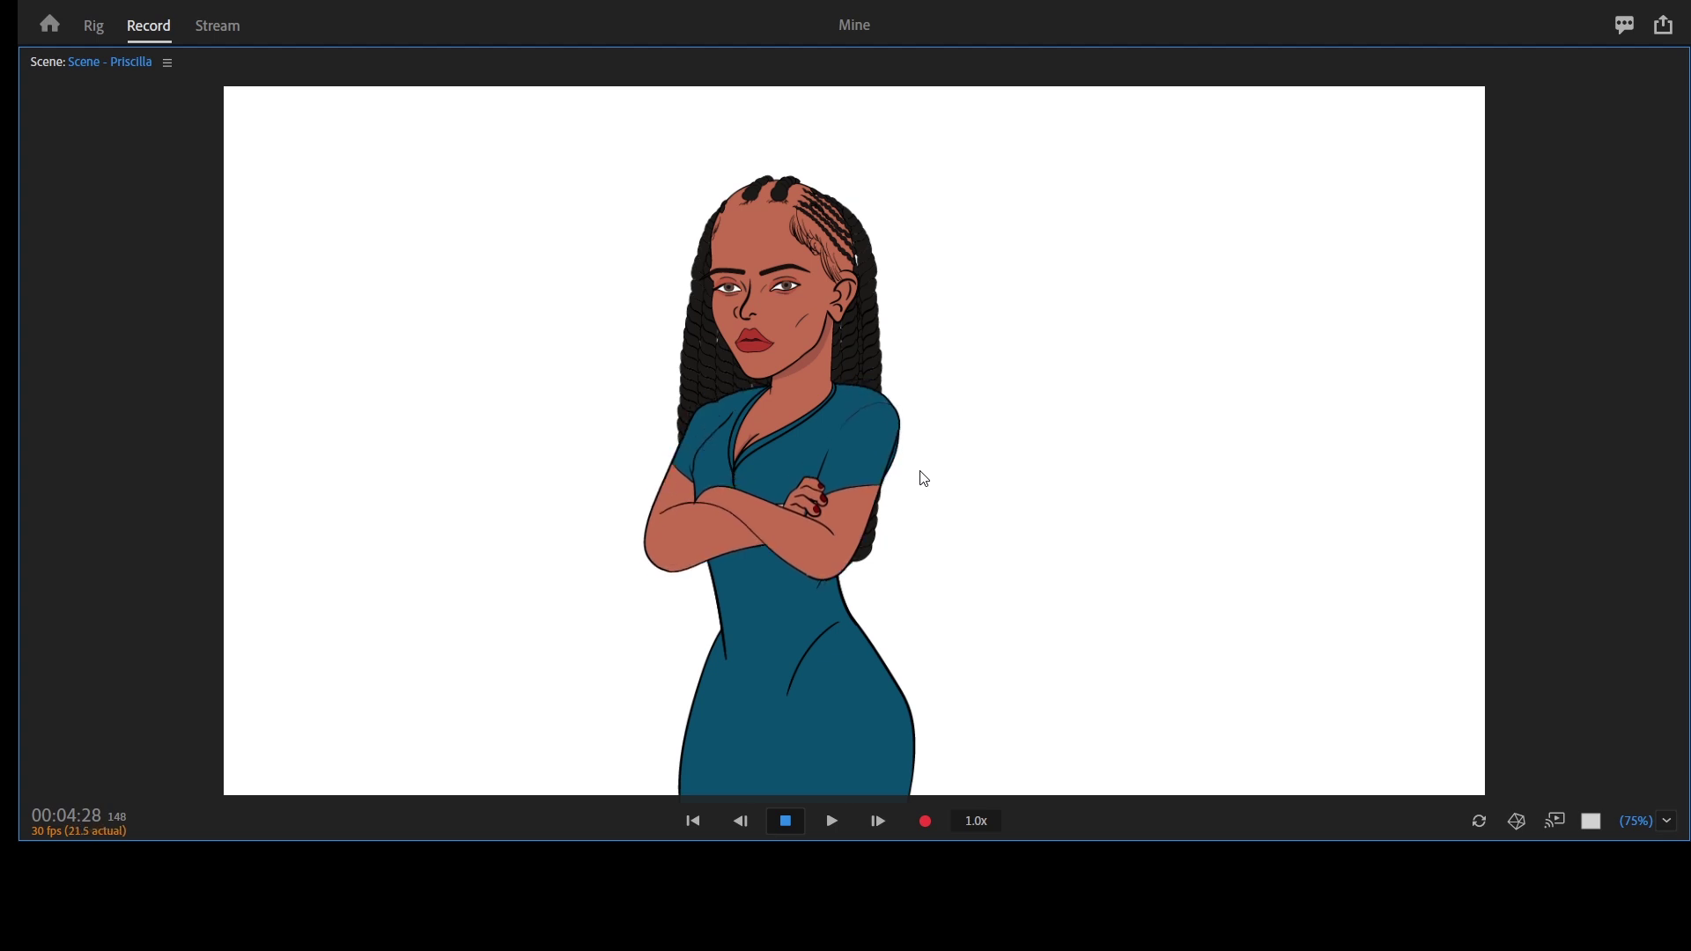
pyautogui.press('a')
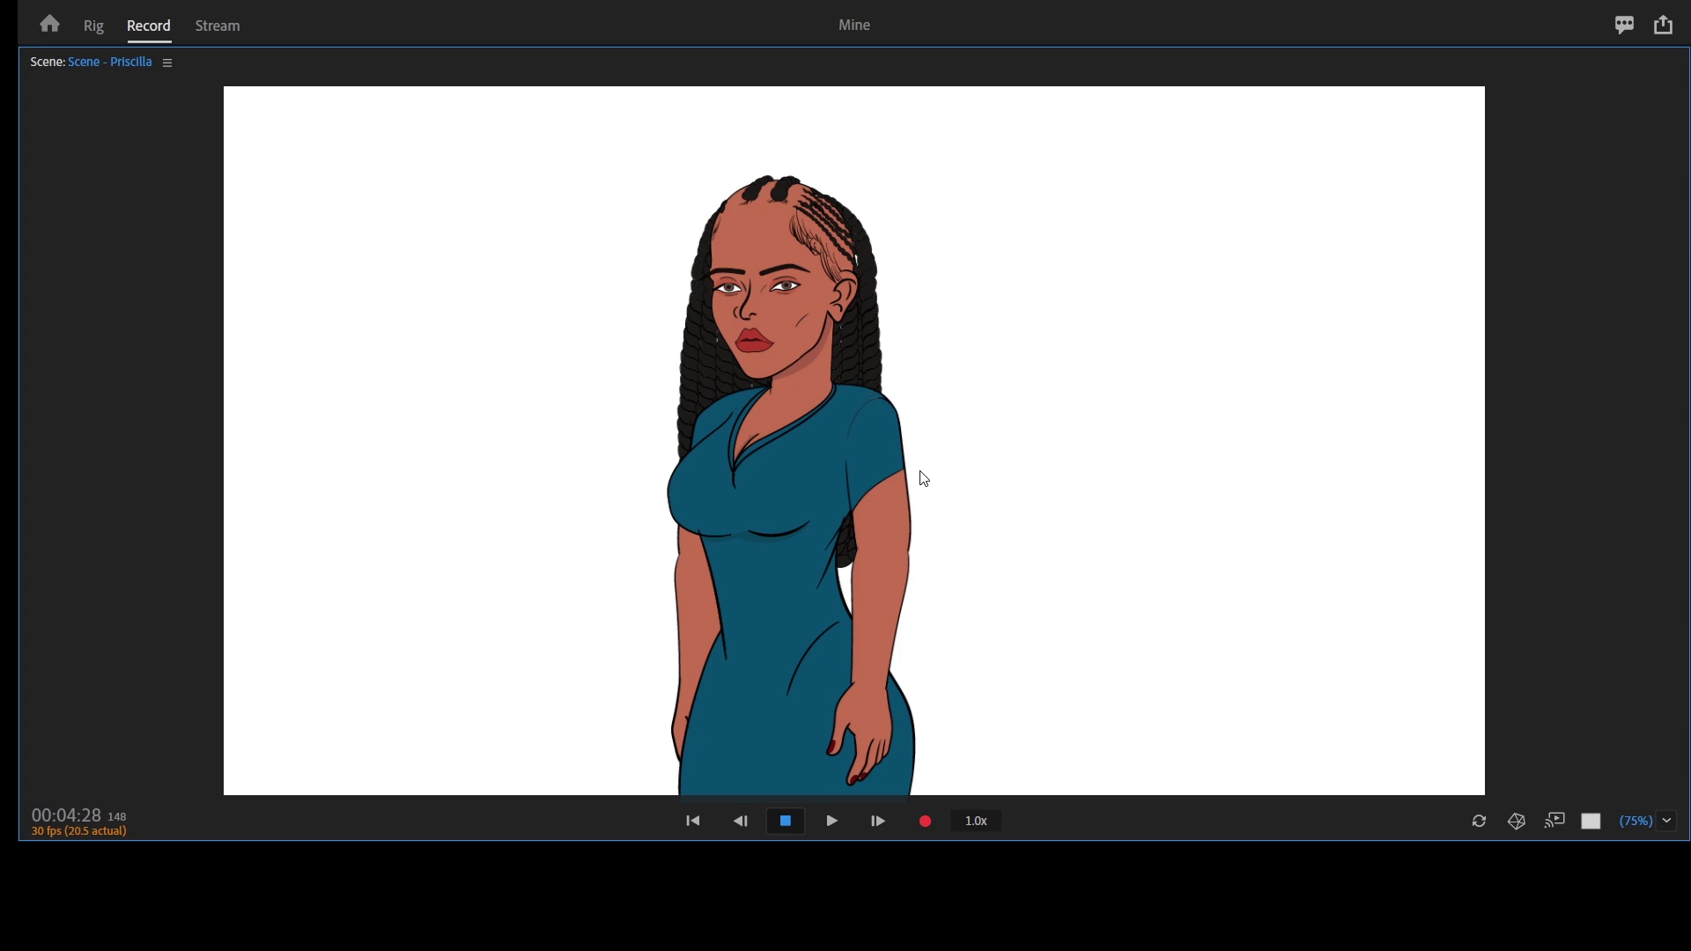